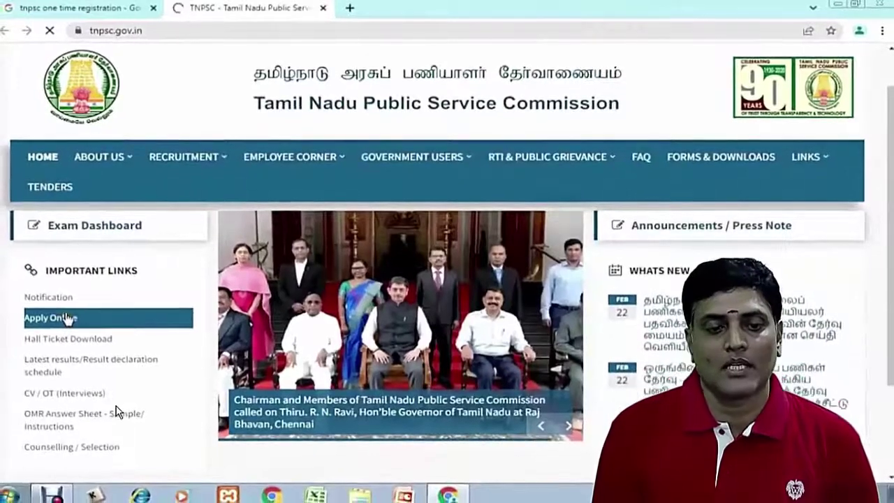
# Go from Apply Online to the English portal's One Time Registration page for new users
pyautogui.click(68, 317)
pyautogui.click(511, 102)
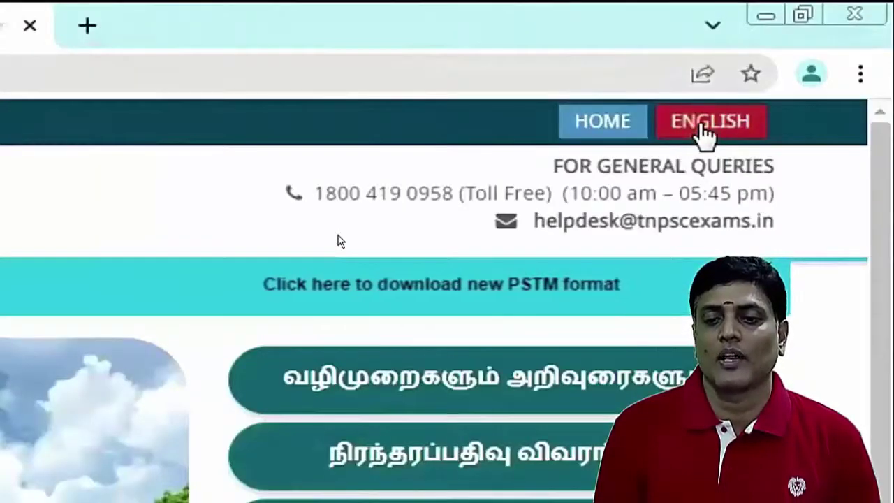
pyautogui.click(705, 130)
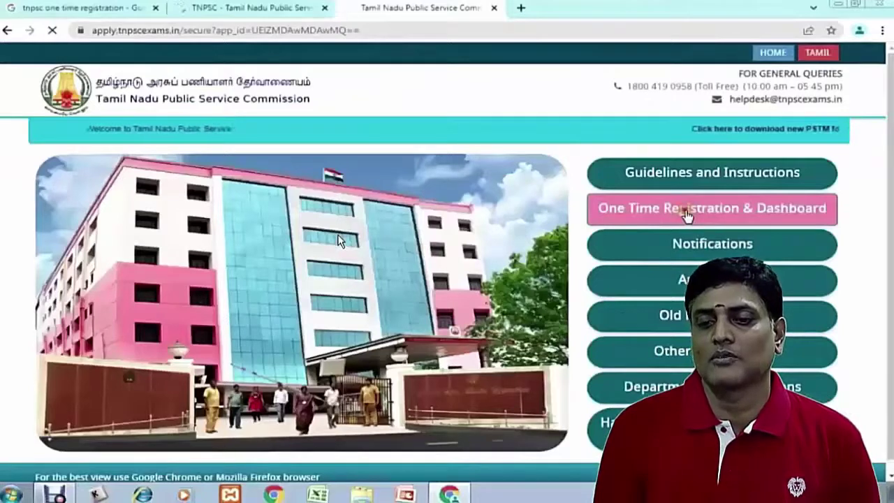
pyautogui.click(606, 297)
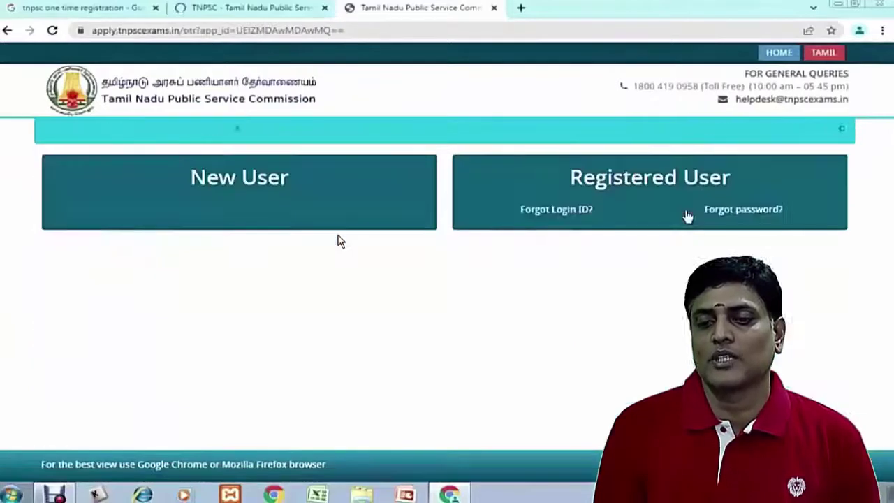
pyautogui.click(264, 184)
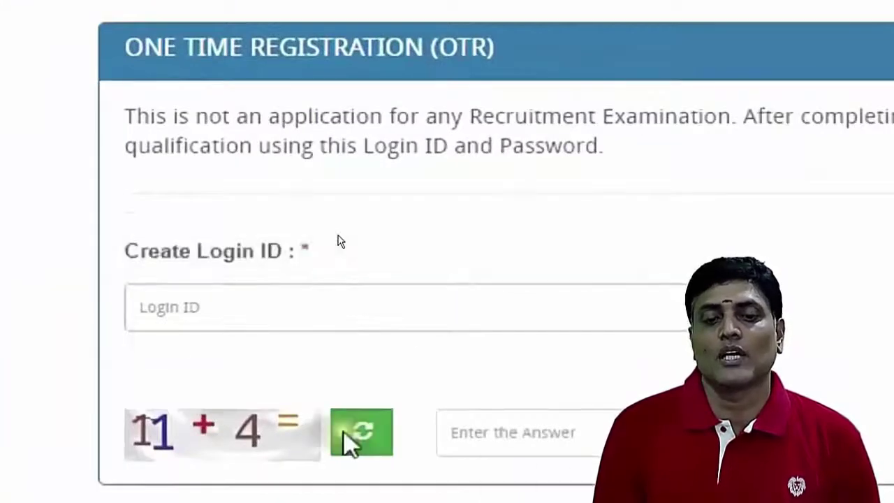
# Enter a login ID, answer the 11 + 4 captcha with 15, and check availability
pyautogui.click(182, 308)
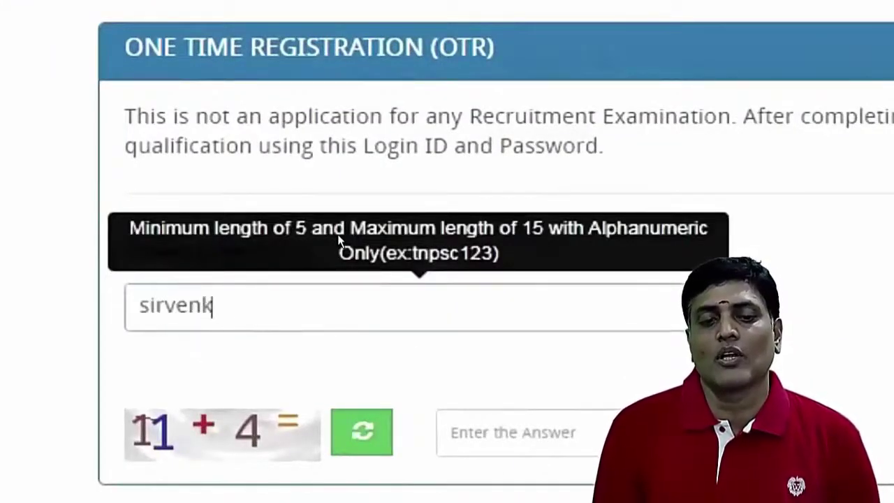
pyautogui.click(505, 431)
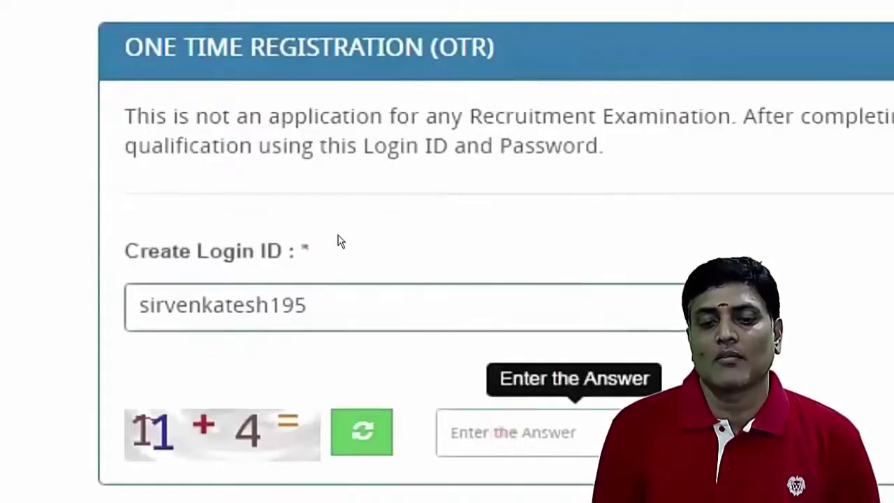
pyautogui.write('15')
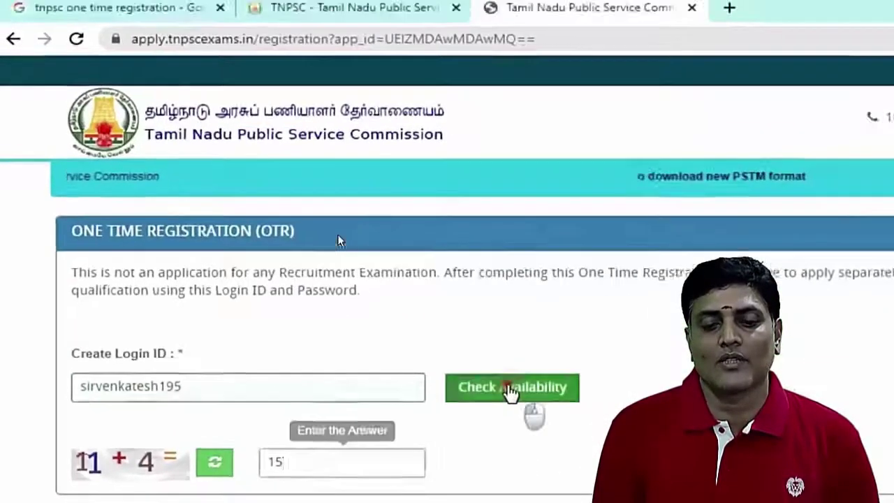
pyautogui.click(848, 313)
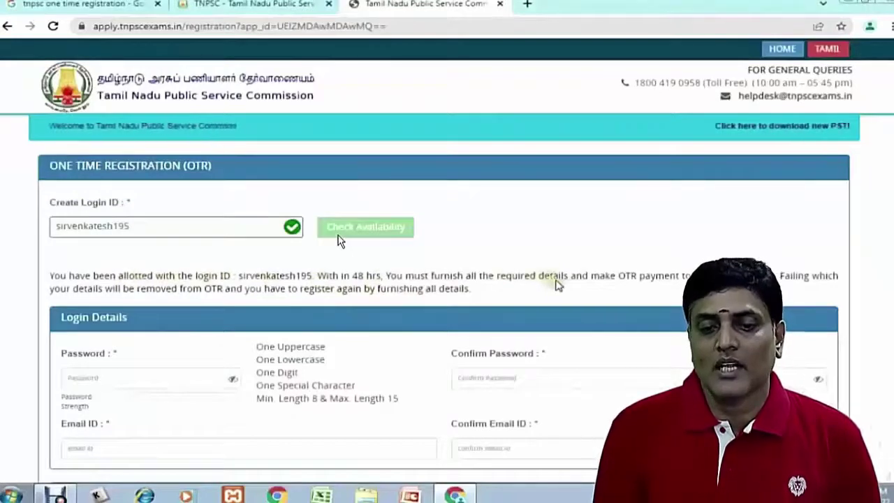
pyautogui.press('Tab')
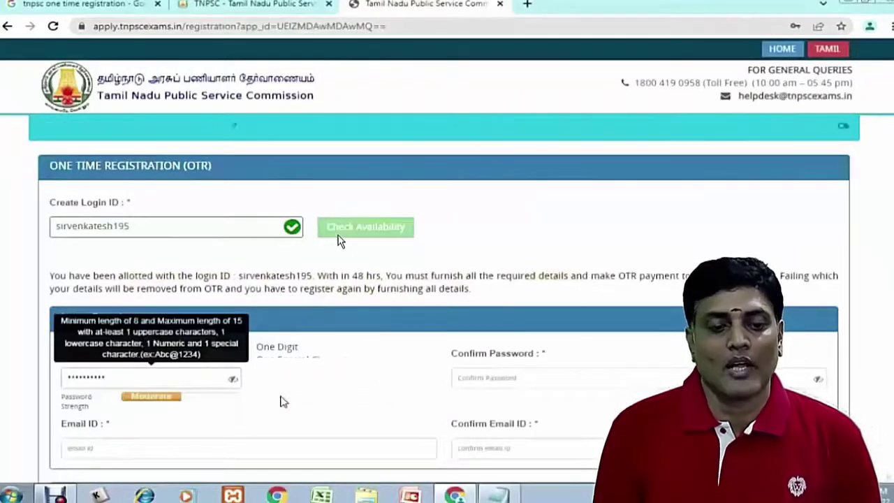
# Enter an Extra Strong password and retype it as the matching confirmation after the mismatch warning
pyautogui.click(480, 378)
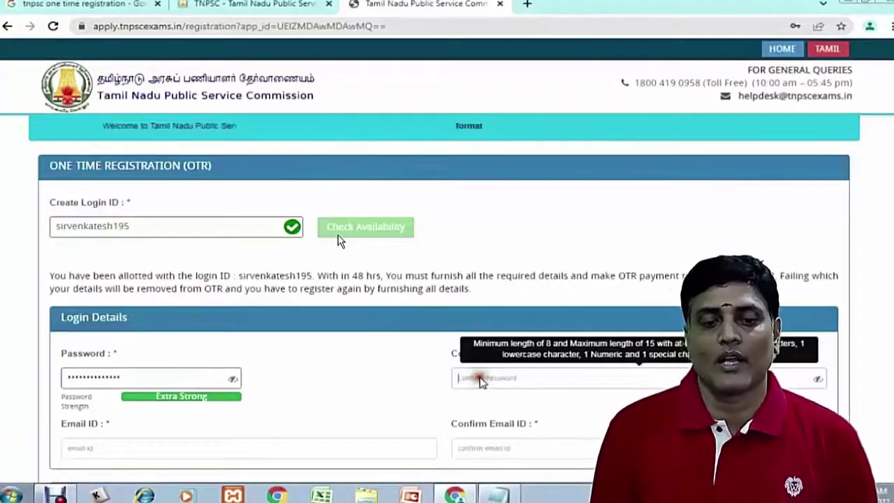
pyautogui.click(821, 388)
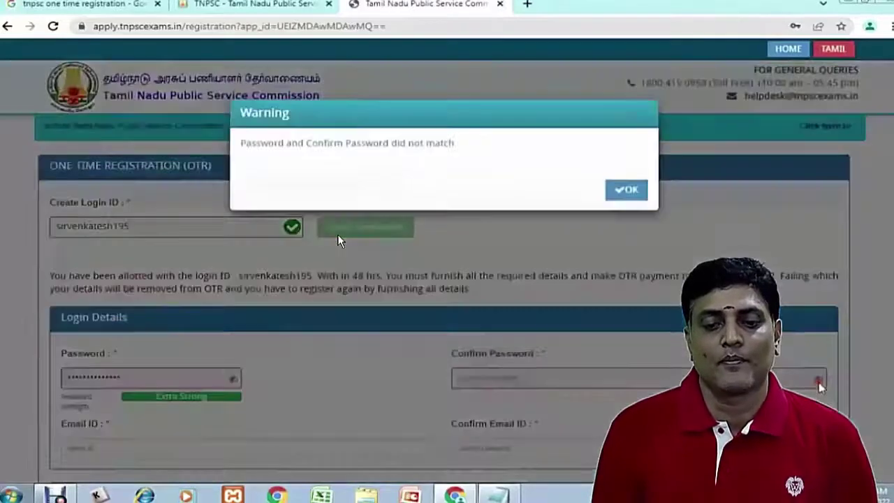
pyautogui.click(628, 193)
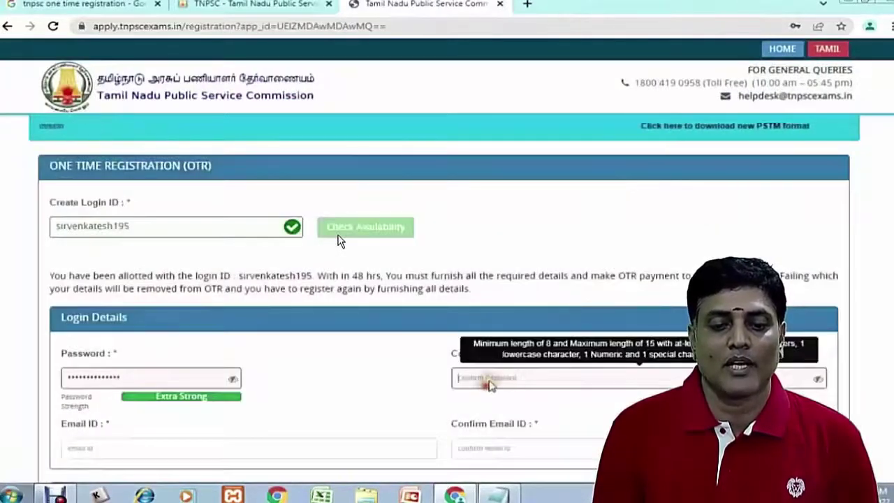
pyautogui.write('*********')
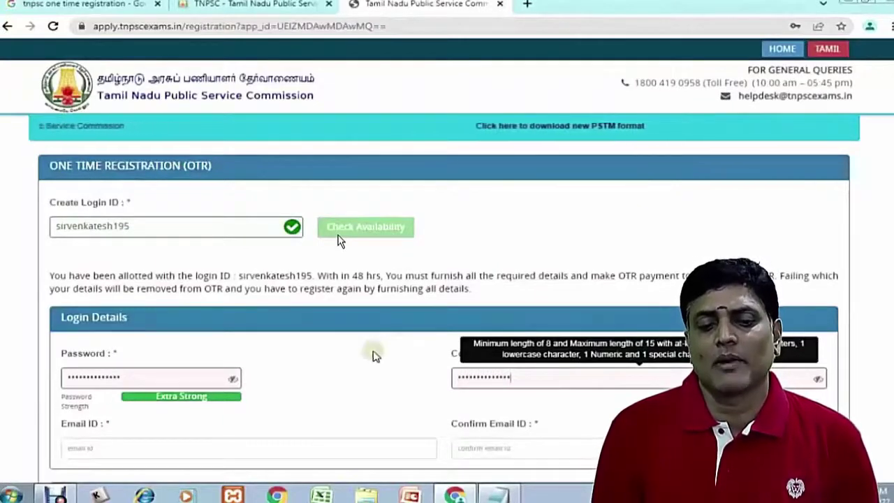
pyautogui.scroll(-2, 373, 353)
pyautogui.click(198, 334)
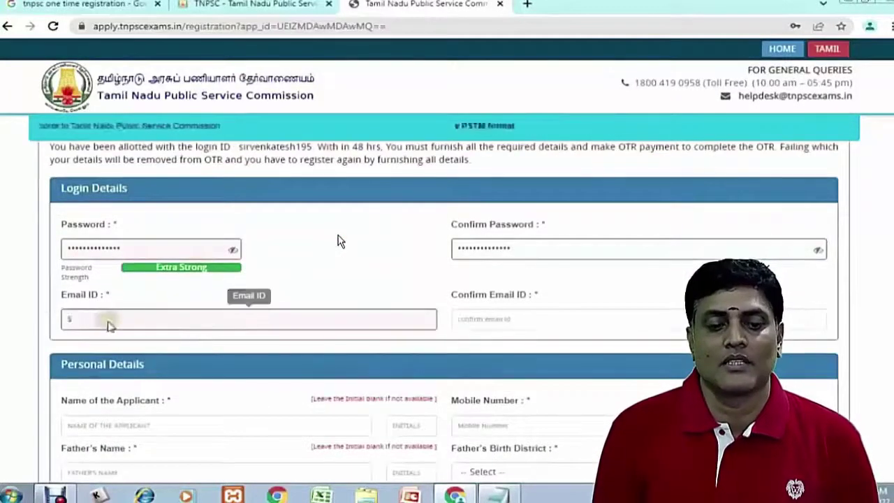
# Fill in the e-mail address in both e-mail fields and the applicant's name
pyautogui.press('Tab')
pyautogui.scroll(-2, 340, 241)
pyautogui.click(201, 305)
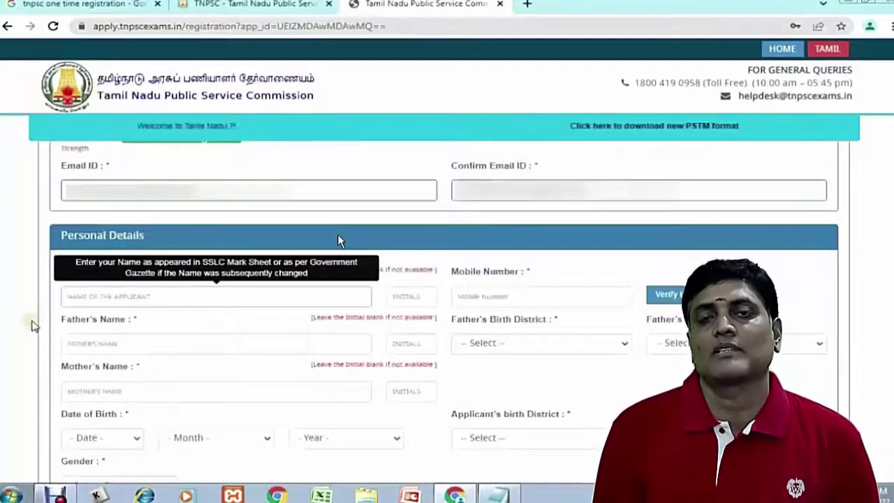
pyautogui.write('SRIVENKATESH')
pyautogui.press('Tab')
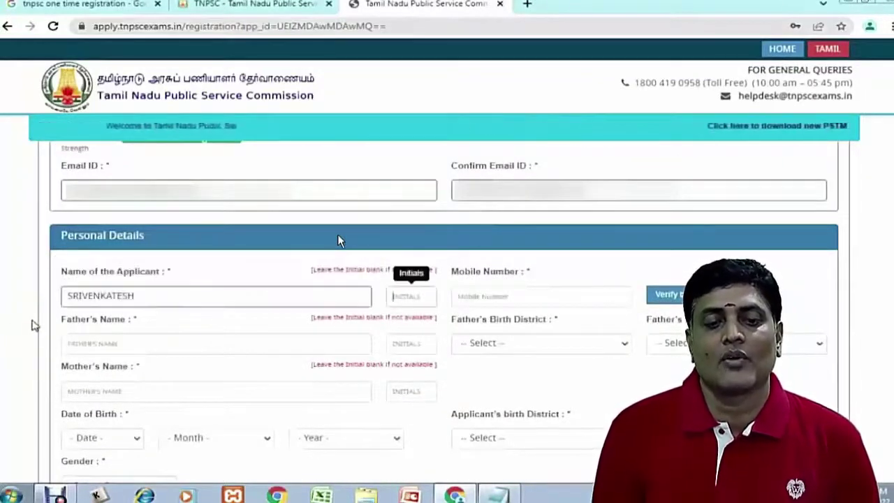
pyautogui.press('Tab')
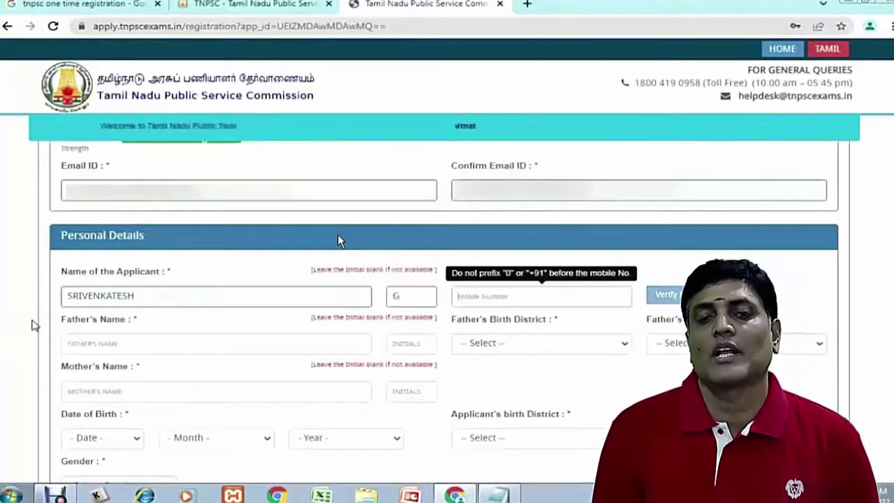
# Enter the mobile number, verify it by OTP, and type the father's name
pyautogui.write('9')
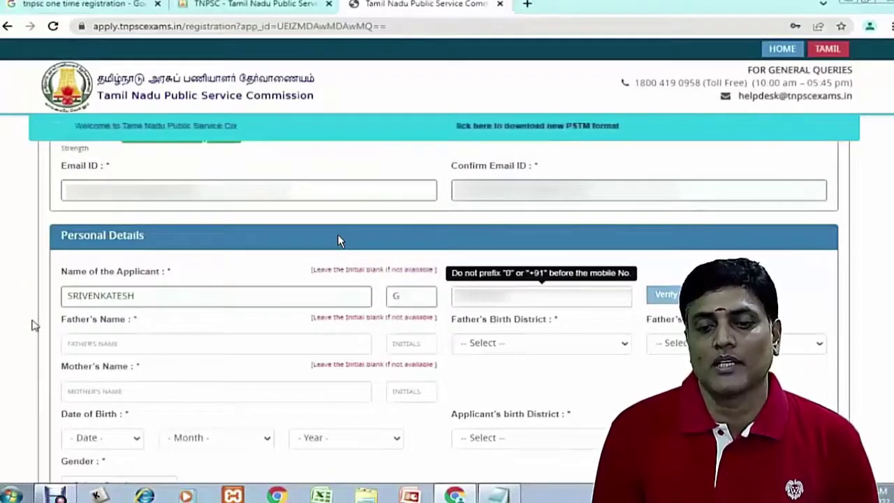
pyautogui.click(666, 294)
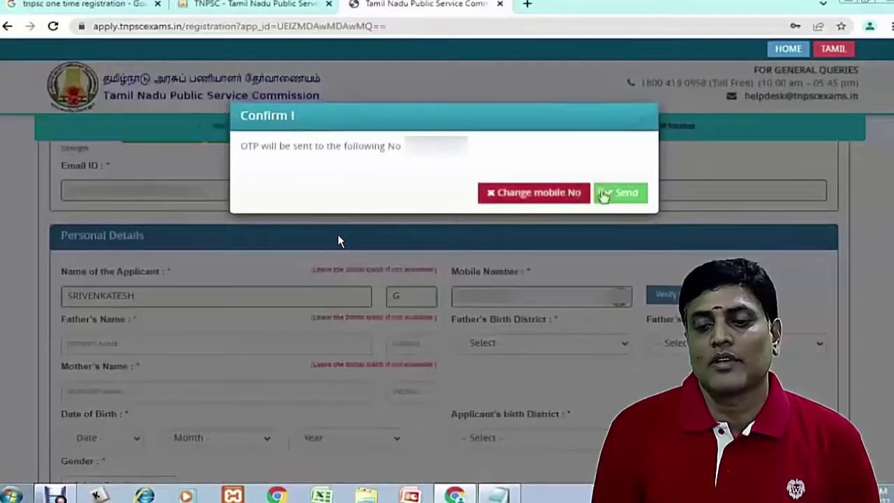
pyautogui.click(623, 194)
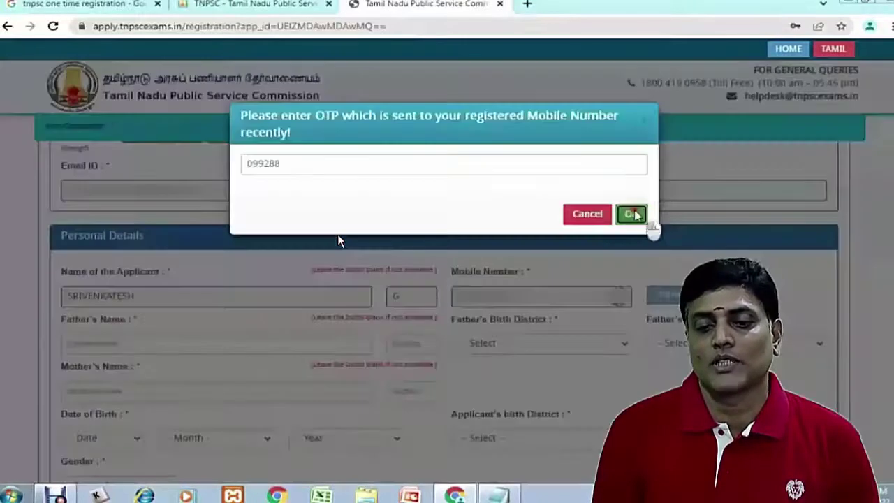
pyautogui.click(633, 214)
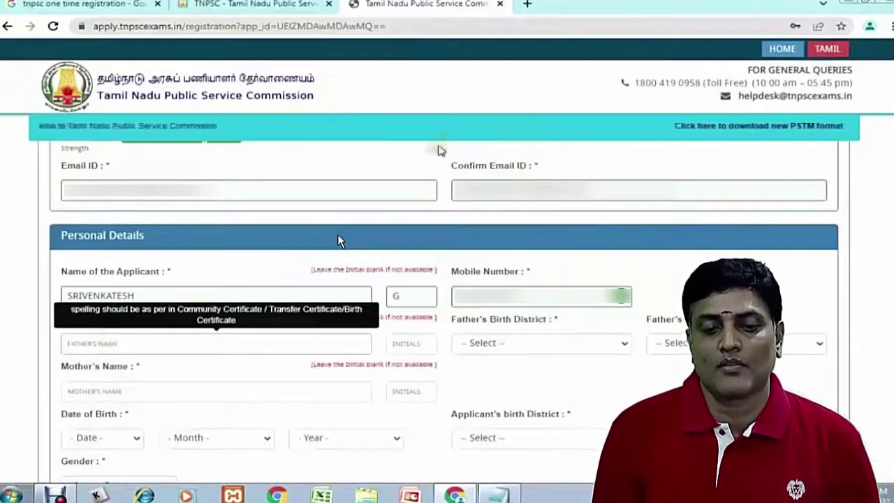
pyautogui.write('GOVINDARAJ')
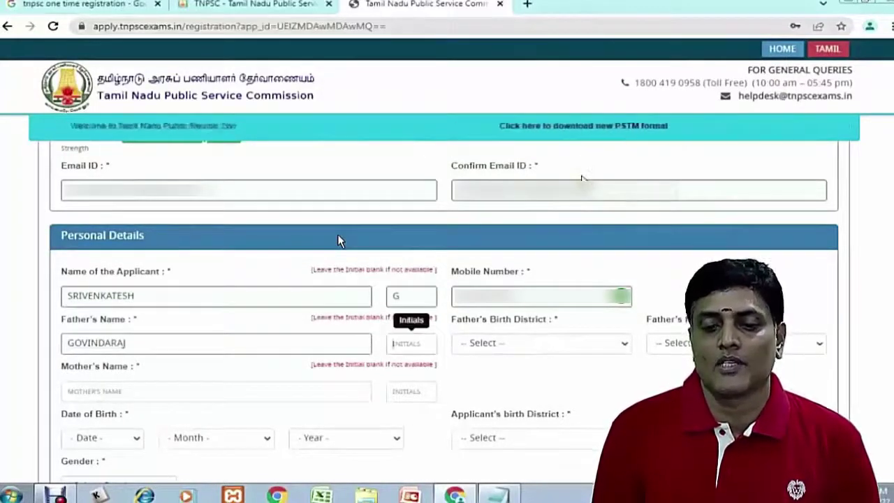
pyautogui.write('K')
# Correct the father's name spelling and set his birth district to Namakkal
pyautogui.click(102, 343)
pyautogui.write('H')
pyautogui.click(563, 344)
pyautogui.click(489, 354)
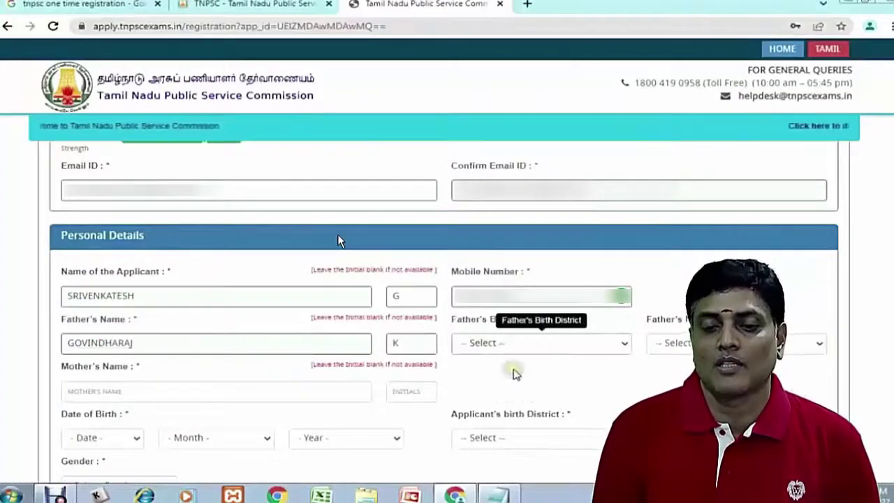
pyautogui.click(531, 343)
pyautogui.moveTo(625, 139); pyautogui.dragTo(624, 193)
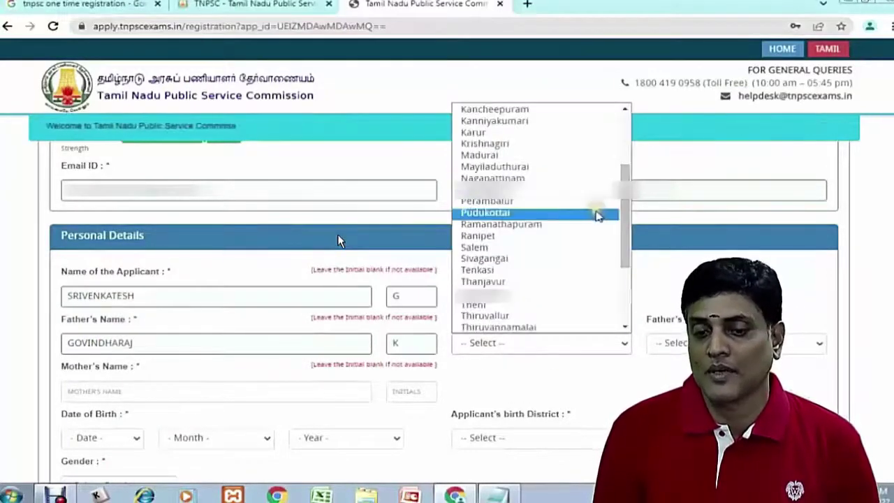
pyautogui.scroll(3, 559, 244)
pyautogui.click(491, 283)
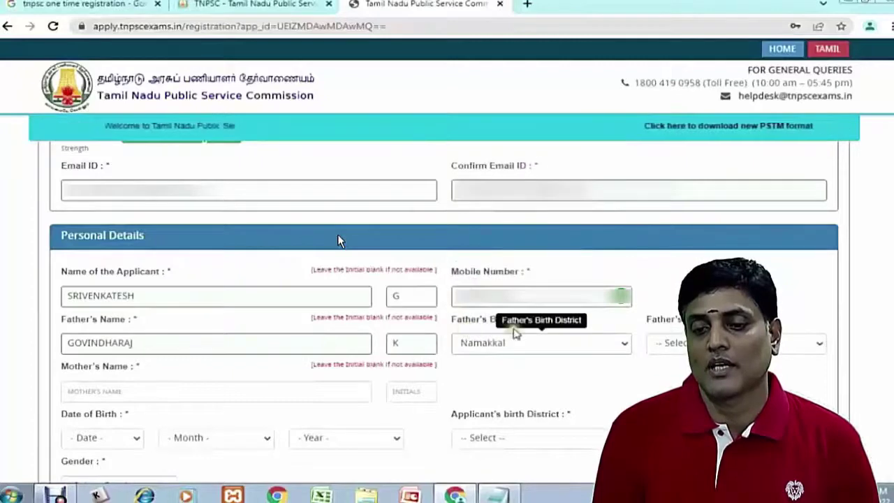
# Set the father's native district to Namakkal instead of Ramanathapuram
pyautogui.click(737, 343)
pyautogui.click(699, 329)
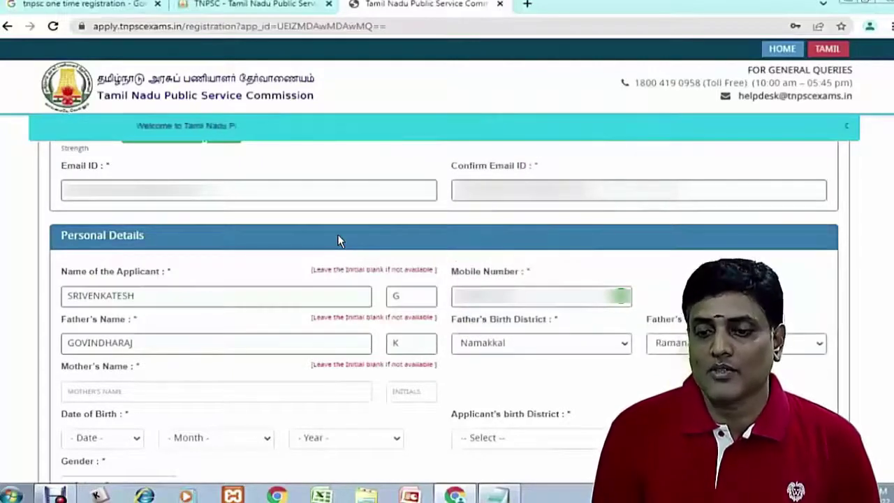
pyautogui.click(737, 343)
pyautogui.scroll(-1, 699, 245)
pyautogui.click(699, 267)
pyautogui.scroll(-1, 539, 359)
pyautogui.write('JANAKI')
pyautogui.press('Tab')
pyautogui.write('G')
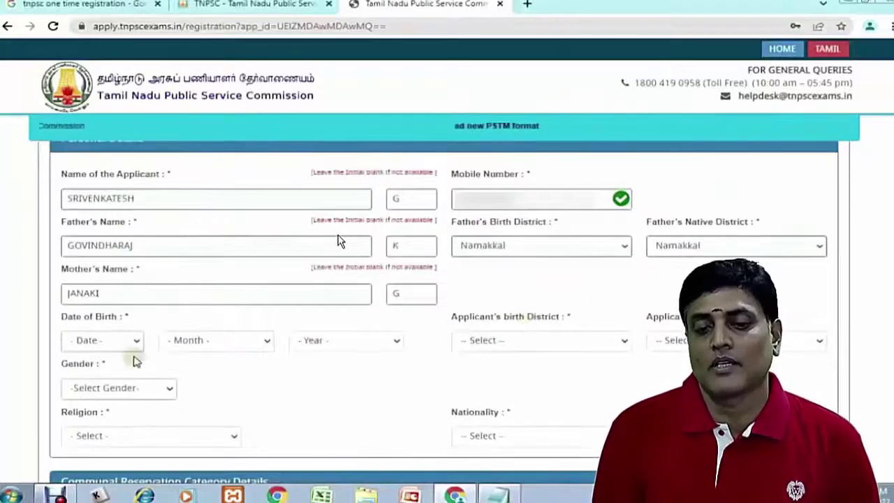
pyautogui.click(133, 341)
pyautogui.scroll(-3, 91, 237)
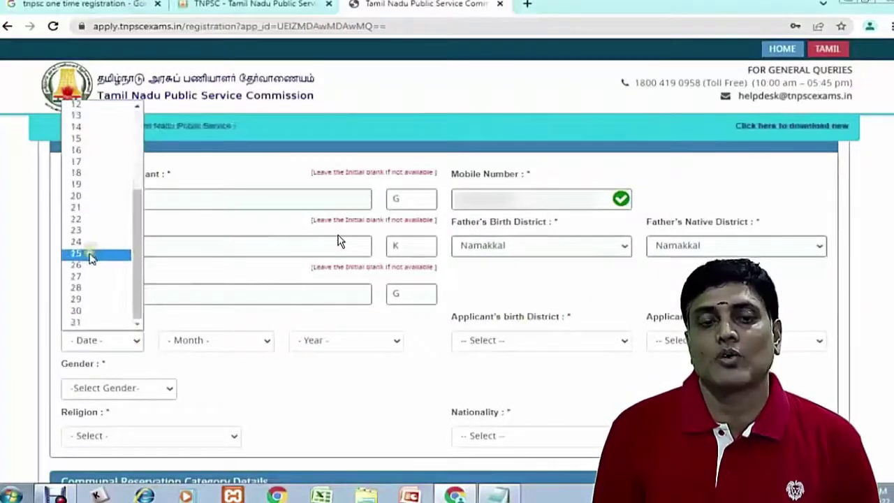
pyautogui.click(90, 253)
pyautogui.click(209, 342)
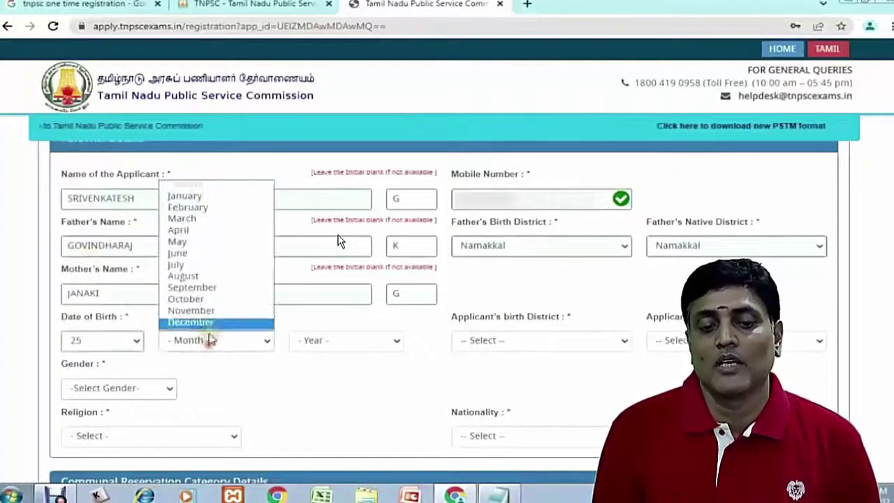
pyautogui.click(205, 229)
pyautogui.click(334, 342)
pyautogui.scroll(-6, 330, 290)
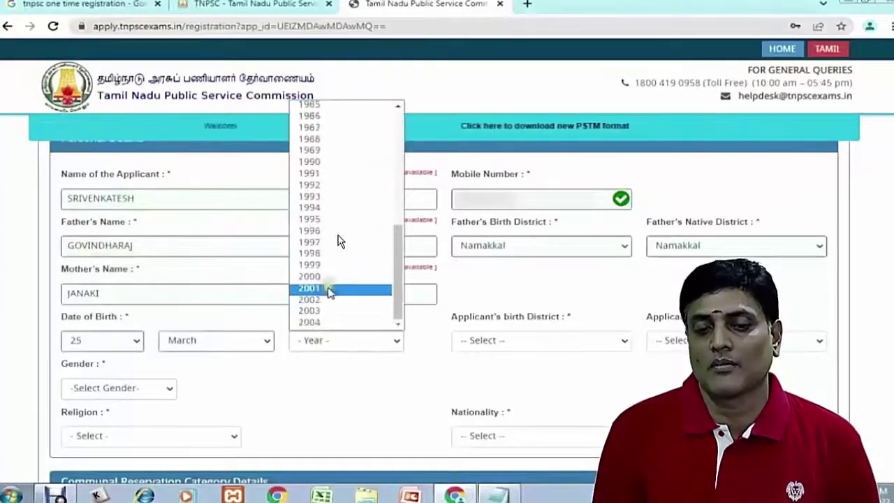
pyautogui.click(329, 290)
pyautogui.click(631, 205)
# Set the applicant's birth and native districts to Namakkal
pyautogui.click(569, 341)
pyautogui.click(610, 383)
pyautogui.click(585, 343)
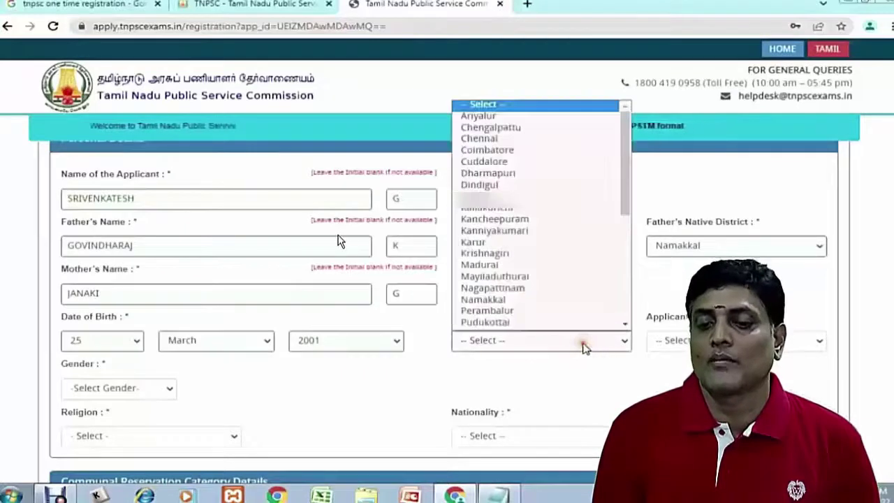
pyautogui.press('Down')
pyautogui.press('Down')
pyautogui.press('Down')
pyautogui.click(498, 277)
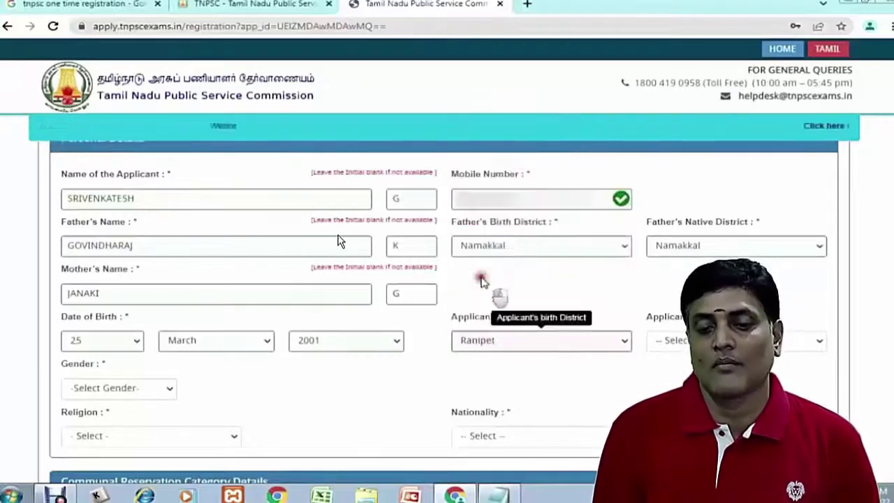
pyautogui.press('Tab')
pyautogui.hotkey('alt', 'Down')
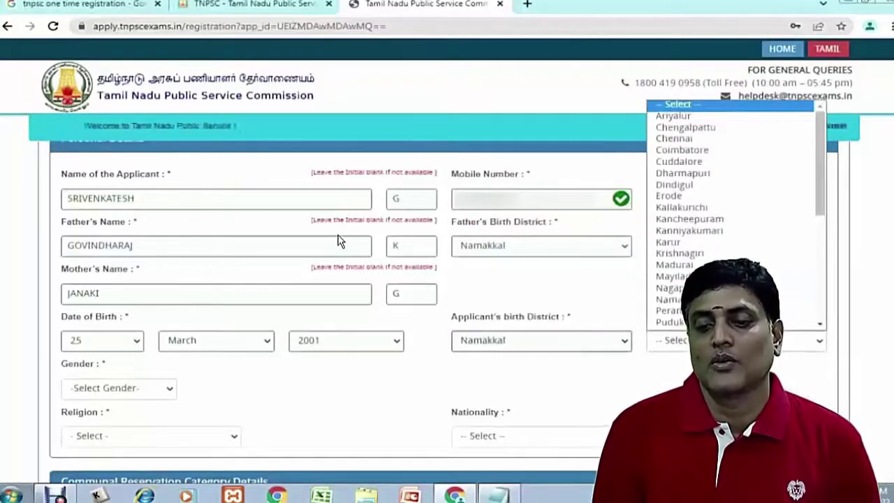
pyautogui.click(683, 265)
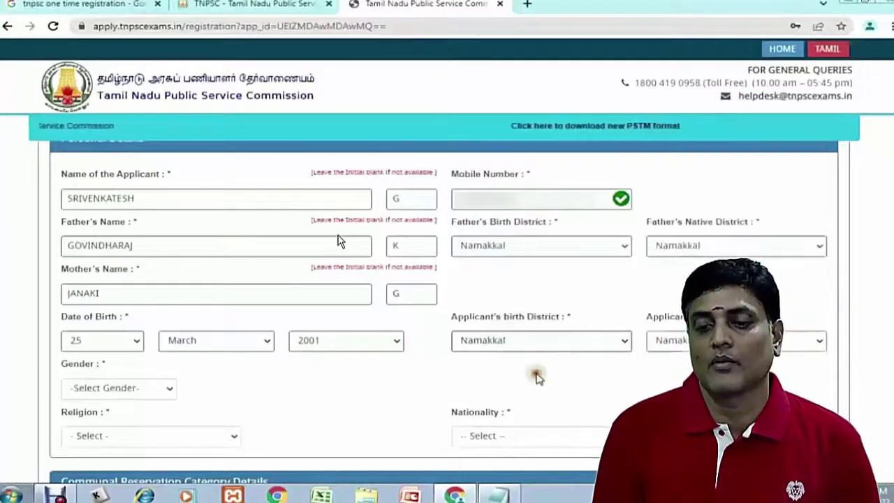
# Set gender to Male, religion to Hindu and nationality to Citizen of India
pyautogui.scroll(-2, 209, 300)
pyautogui.click(166, 264)
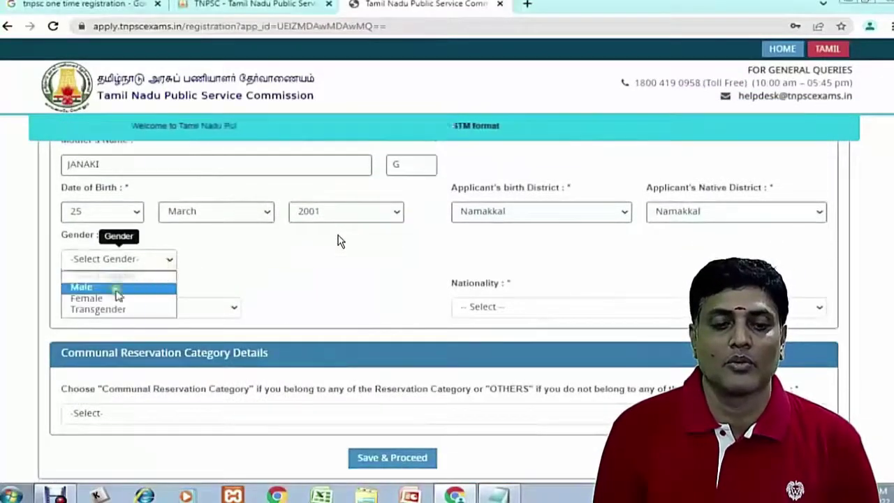
pyautogui.click(116, 287)
pyautogui.click(638, 208)
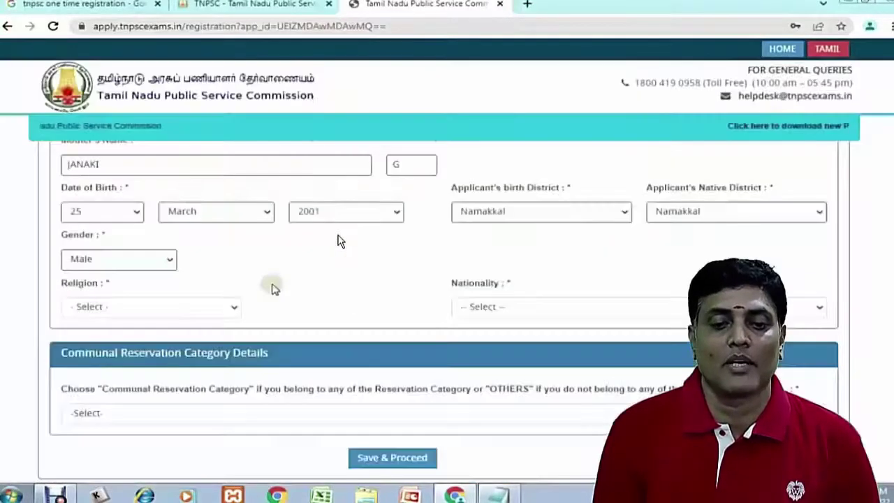
pyautogui.click(186, 311)
pyautogui.click(116, 339)
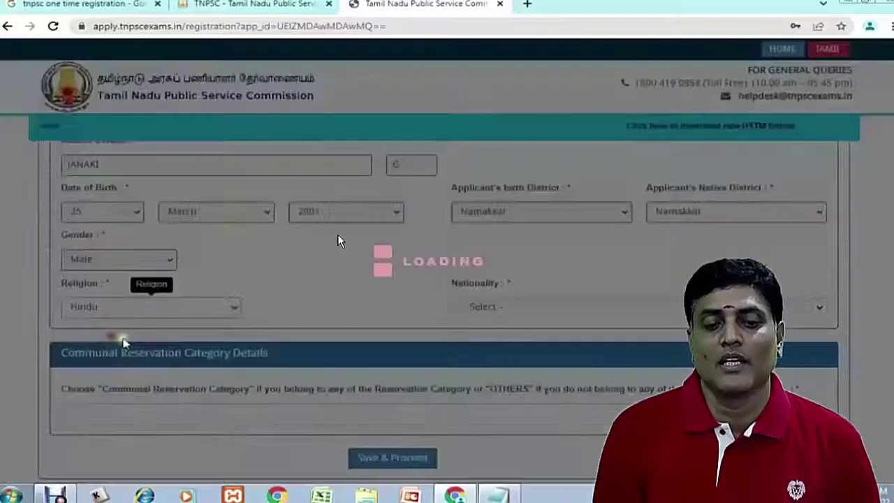
pyautogui.click(530, 310)
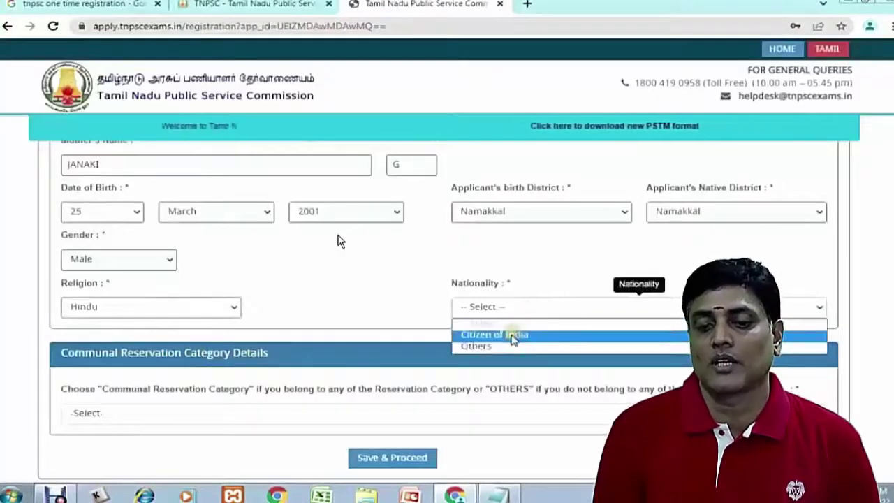
pyautogui.click(509, 334)
pyautogui.scroll(-1, 294, 356)
pyautogui.click(190, 369)
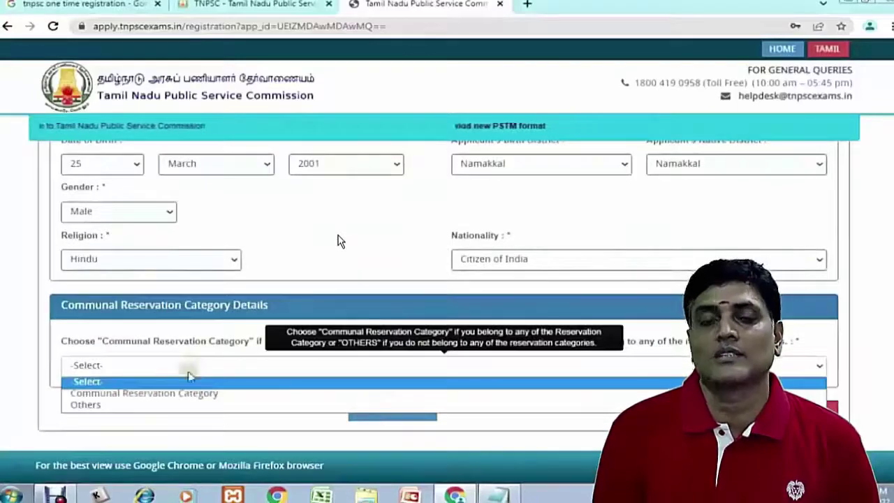
# Claim communal reservation as MBC-V with the certificate issued Within TamilNadu
pyautogui.click(170, 392)
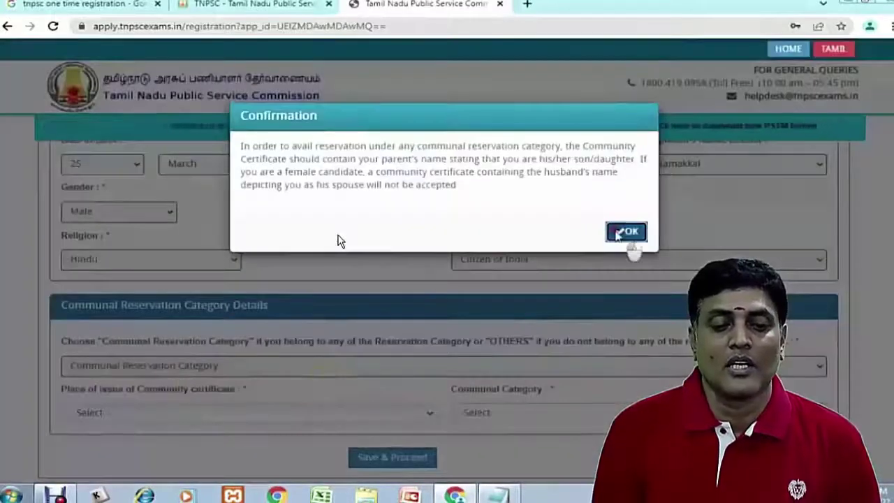
pyautogui.click(622, 233)
pyautogui.click(294, 413)
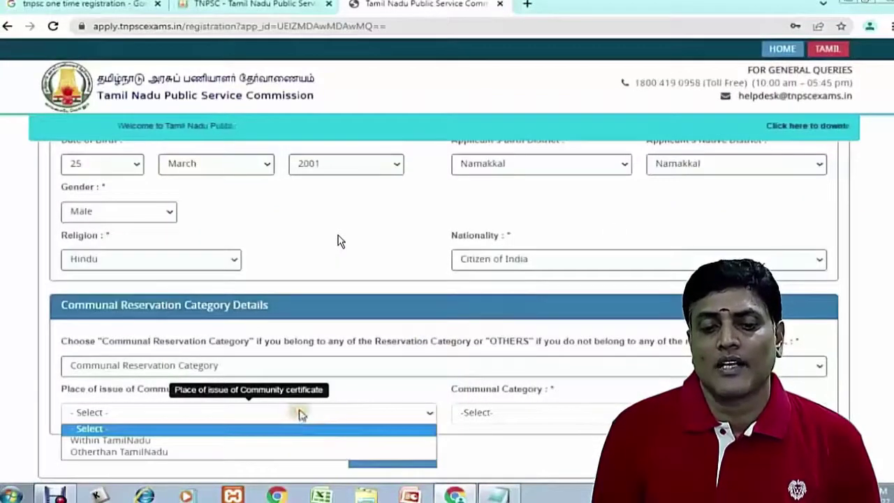
pyautogui.click(252, 441)
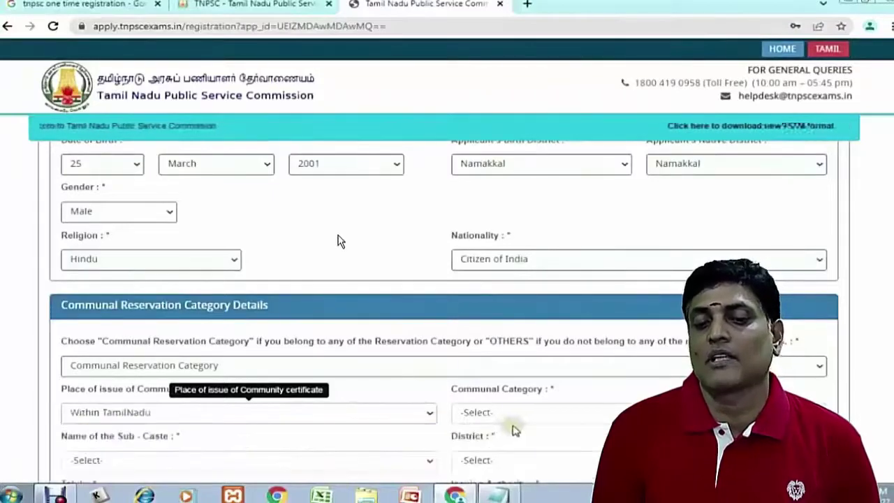
pyautogui.scroll(-2, 517, 419)
pyautogui.click(504, 283)
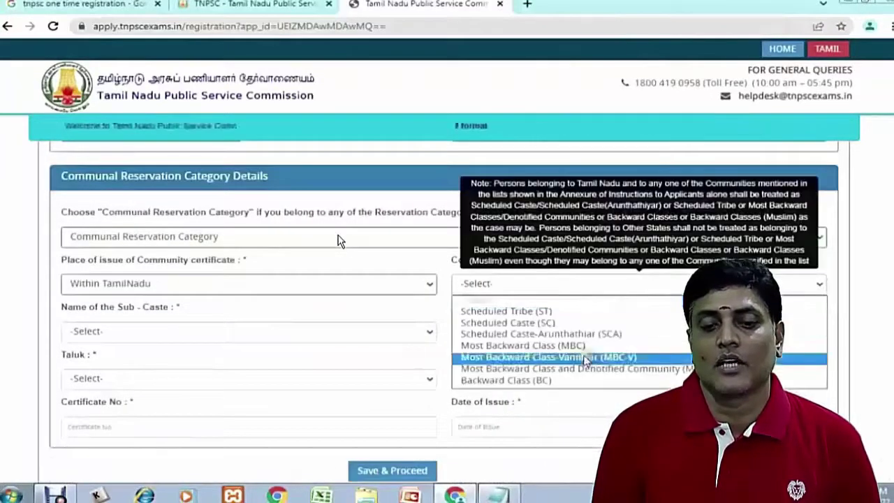
pyautogui.click(529, 357)
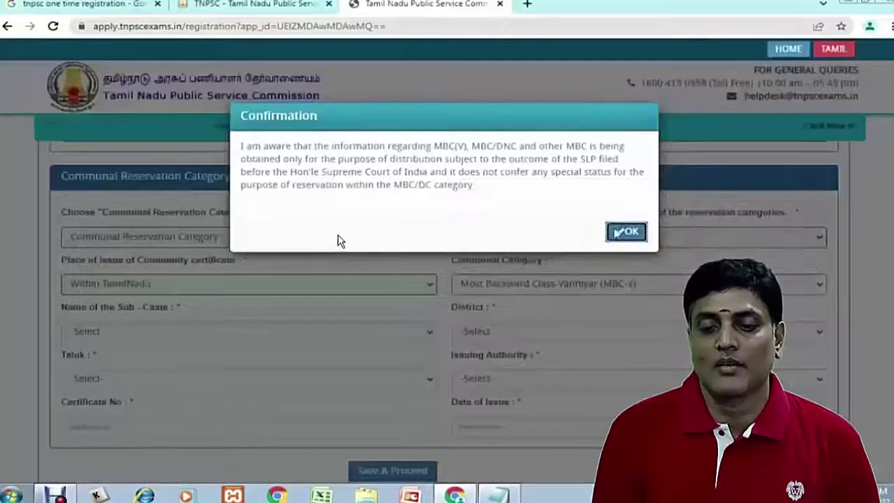
pyautogui.click(626, 232)
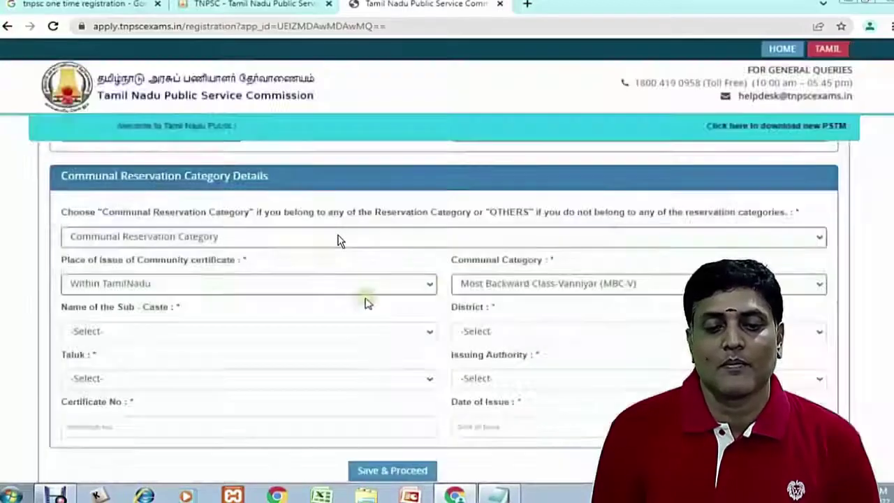
# Set sub-caste Vanniyar, Namakkal district, Rasipuram taluk, HEAD QUARTERS DEPUTY TAHSILDAR authority, and certificate number
pyautogui.click(182, 331)
pyautogui.click(87, 441)
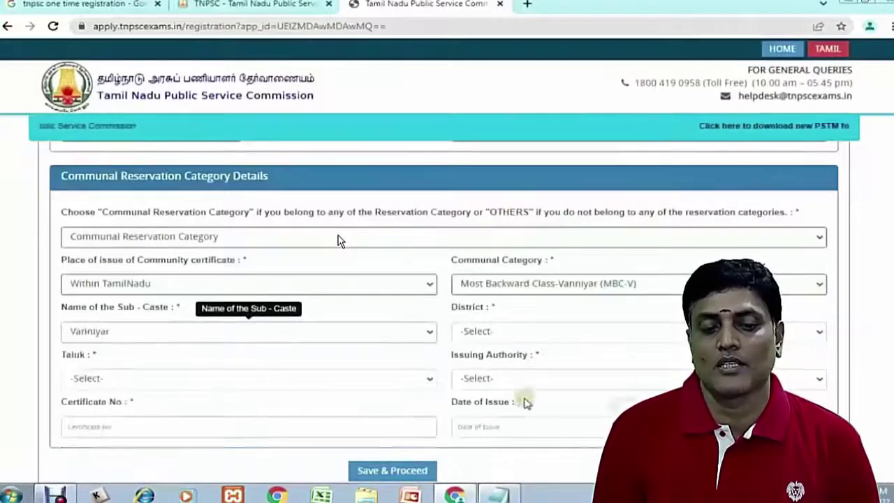
pyautogui.click(508, 333)
pyautogui.click(475, 268)
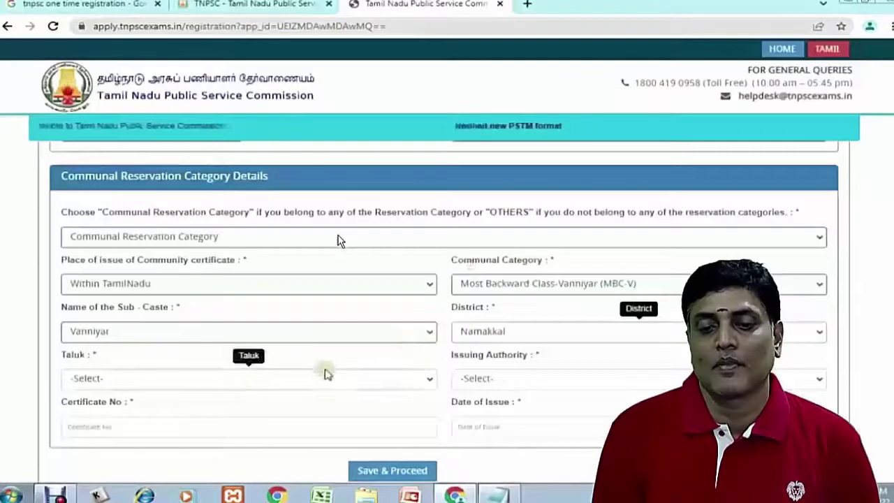
pyautogui.click(200, 375)
pyautogui.click(119, 339)
pyautogui.click(489, 381)
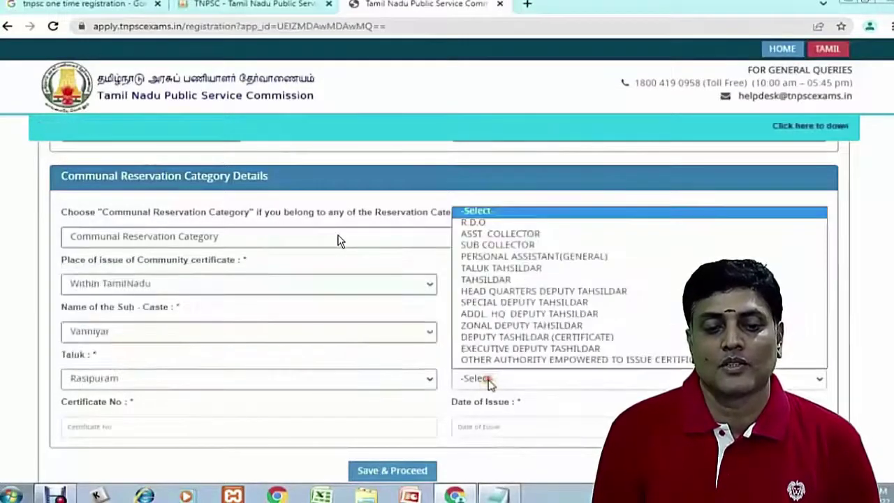
pyautogui.click(507, 292)
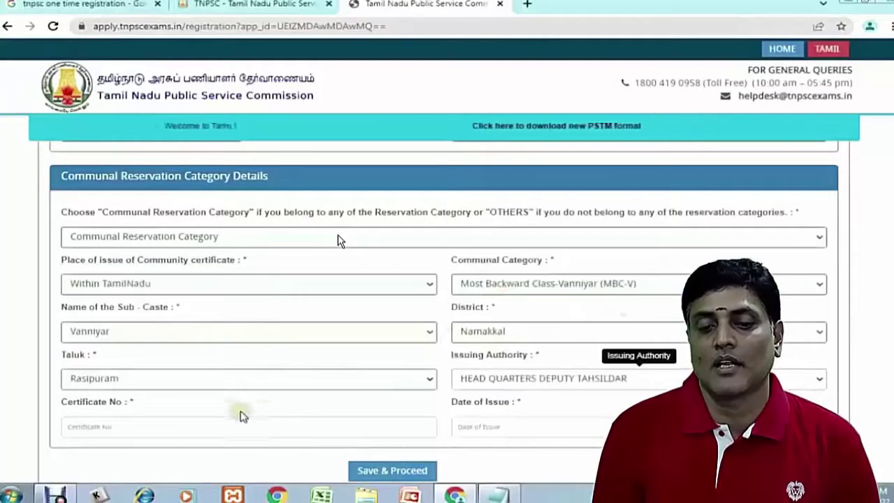
pyautogui.click(179, 433)
pyautogui.hotkey('ctrl', 'v')
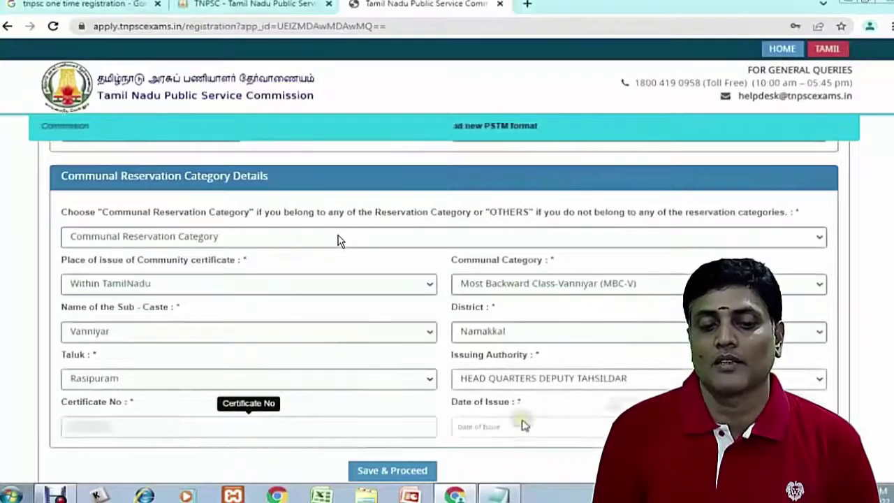
# Set the certificate issue date to 05-07-2013 and save the communal details
pyautogui.click(520, 427)
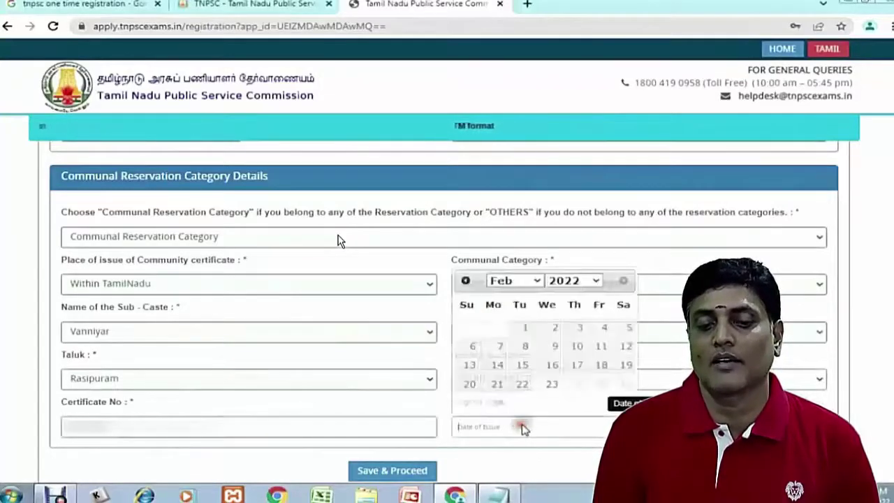
pyautogui.click(578, 282)
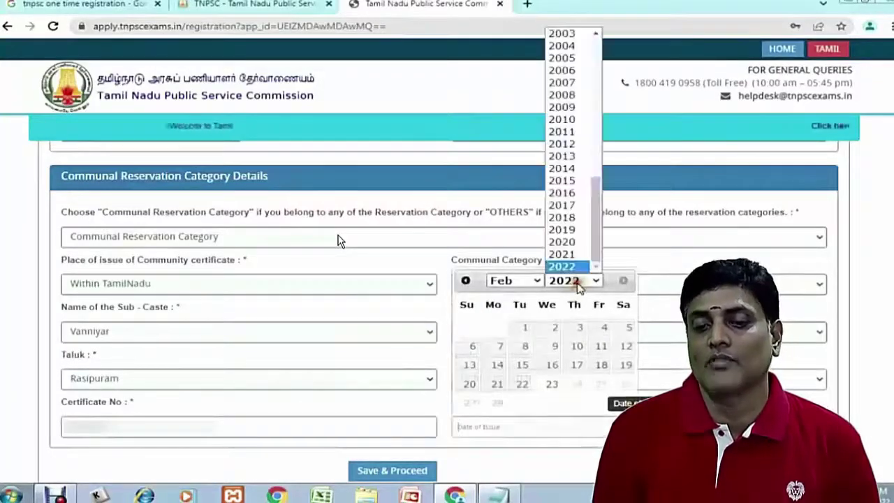
pyautogui.click(561, 156)
pyautogui.click(535, 282)
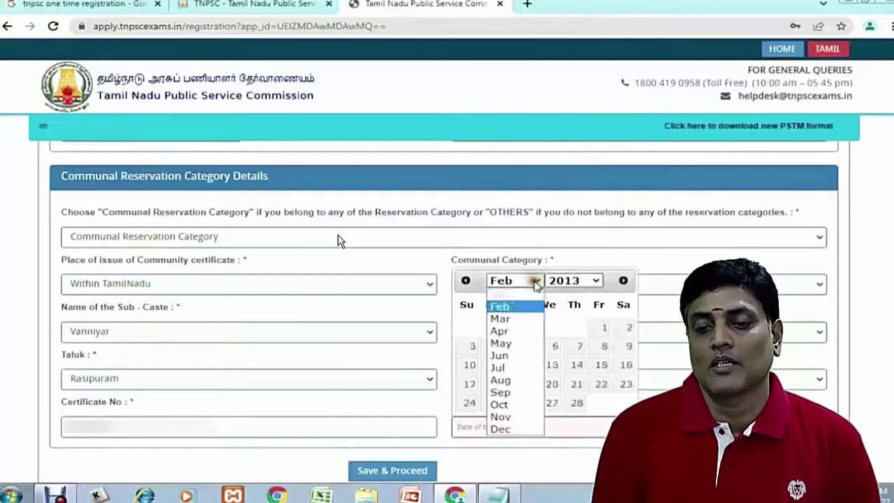
pyautogui.click(501, 368)
pyautogui.click(601, 327)
pyautogui.scroll(-1, 409, 415)
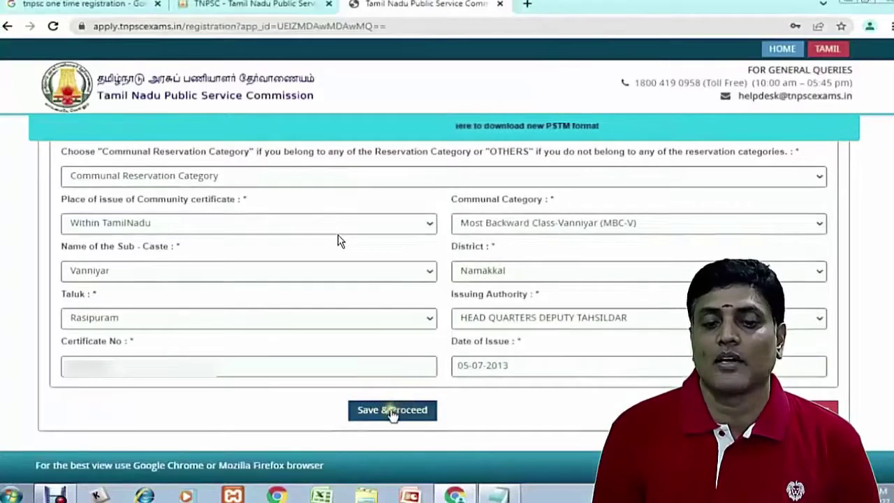
pyautogui.click(393, 410)
# Enter the SSLC register number and set the passing month and year to March 2016
pyautogui.scroll(-2, 438, 393)
pyautogui.click(142, 323)
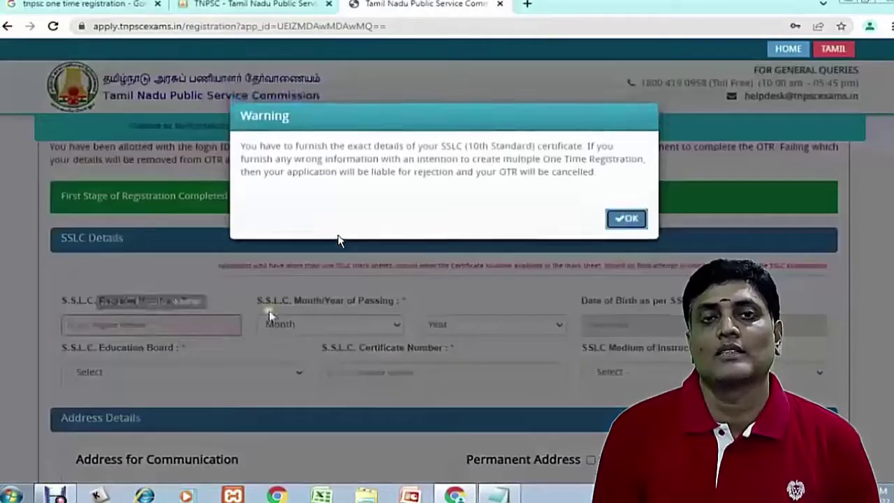
pyautogui.click(627, 220)
pyautogui.scroll(-5, 365, 305)
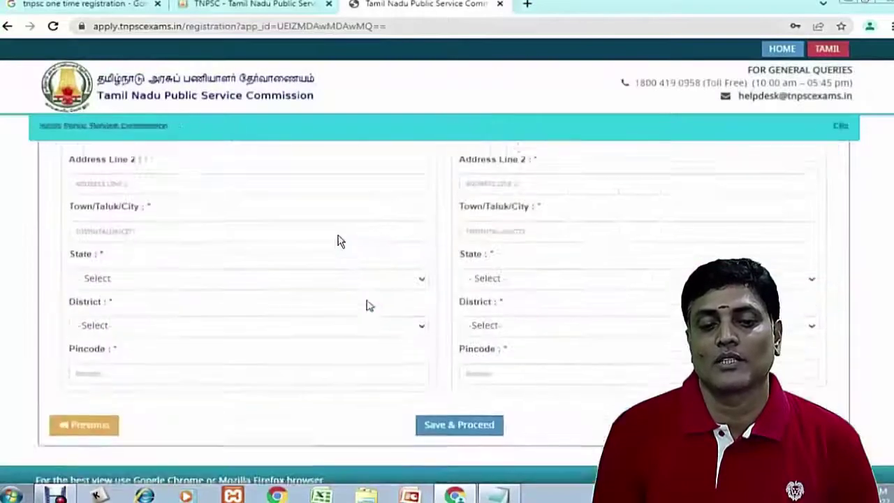
pyautogui.scroll(5, 366, 305)
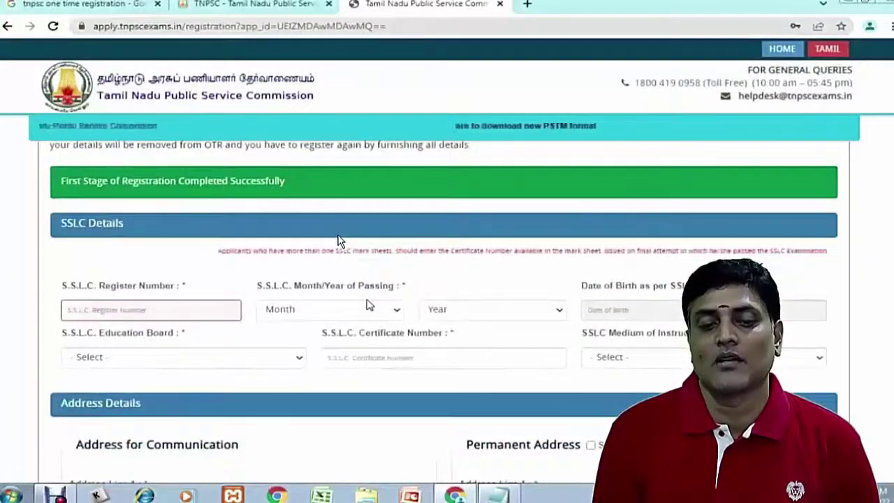
pyautogui.click(144, 312)
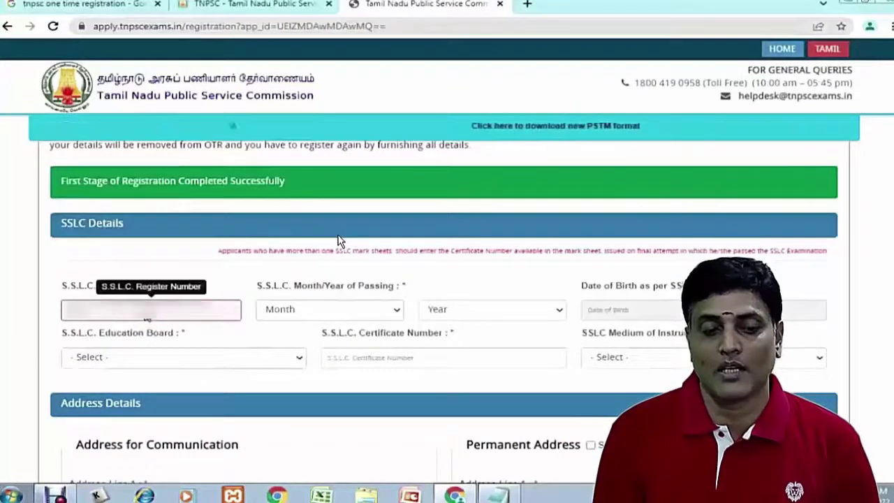
pyautogui.click(303, 311)
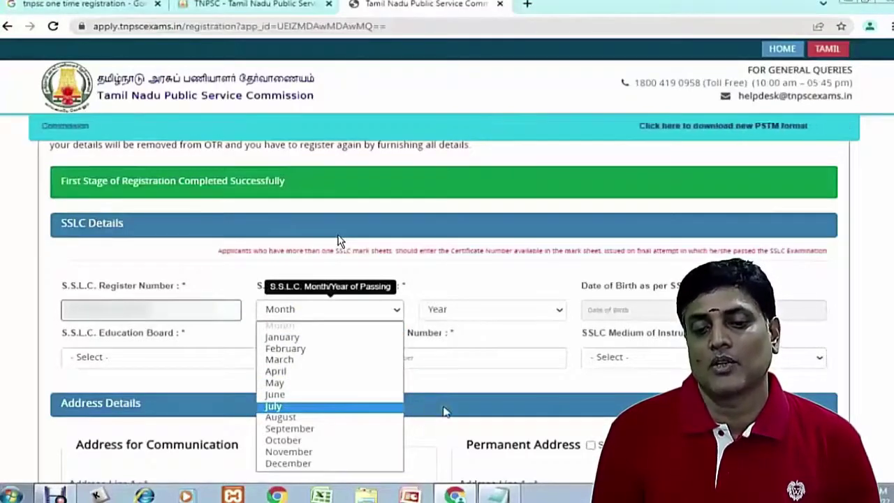
pyautogui.click(294, 360)
pyautogui.click(448, 311)
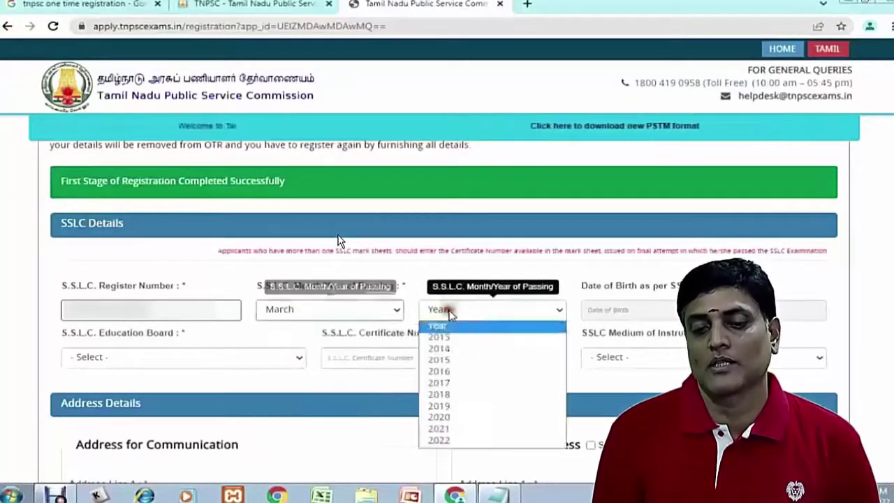
pyautogui.click(453, 373)
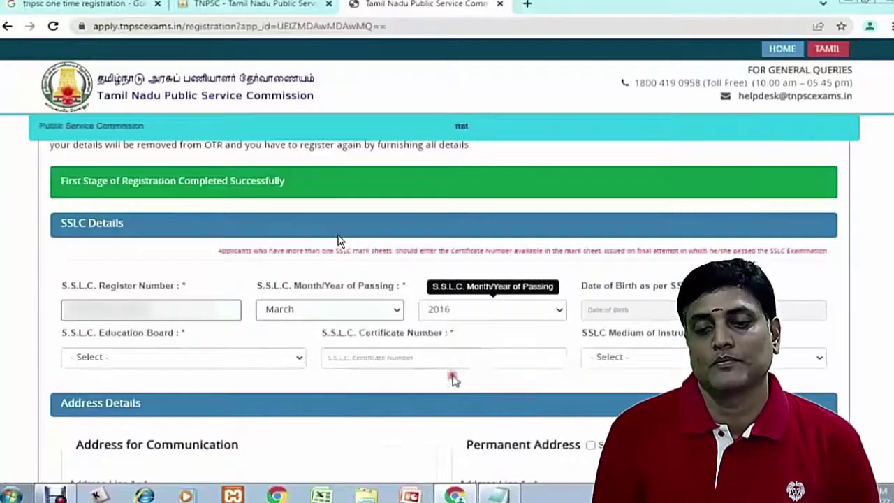
pyautogui.click(615, 316)
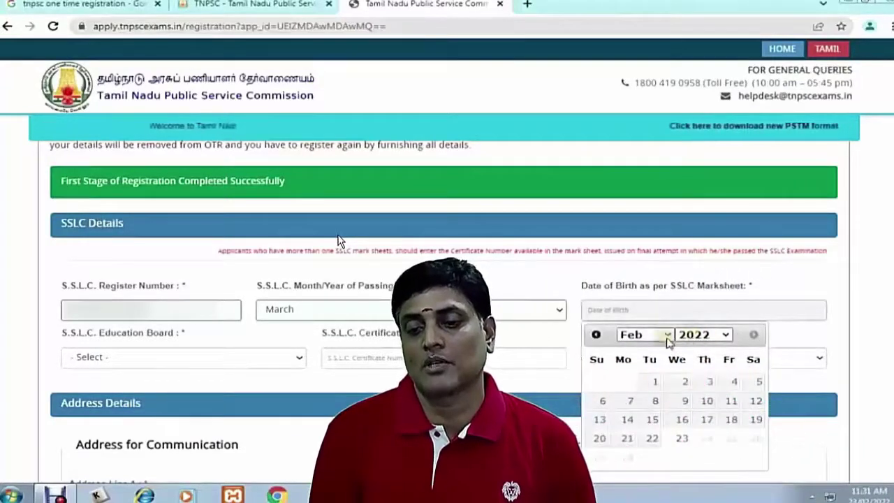
pyautogui.click(669, 338)
pyautogui.click(713, 337)
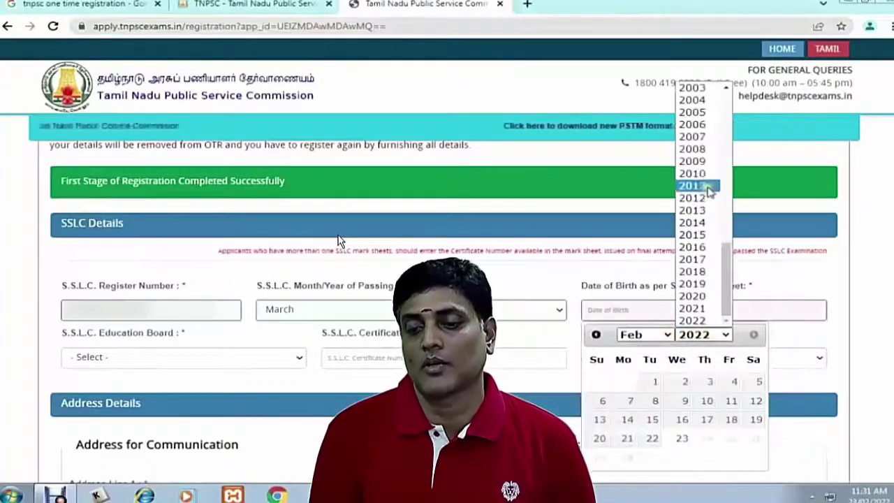
pyautogui.scroll(1, 698, 94)
pyautogui.click(692, 89)
pyautogui.click(646, 334)
pyautogui.click(629, 212)
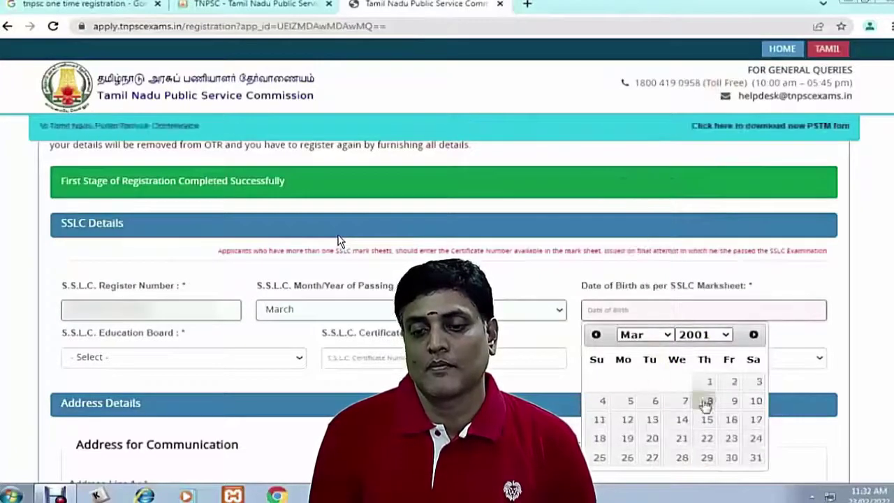
pyautogui.click(600, 458)
# Choose State Board, paste the SSLC certificate number, and select தமிழ் as medium
pyautogui.click(161, 357)
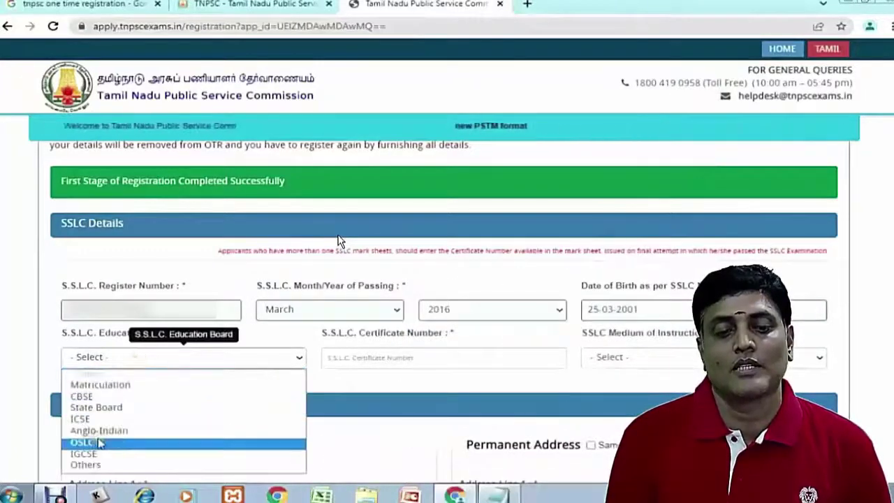
pyautogui.click(105, 407)
pyautogui.click(386, 357)
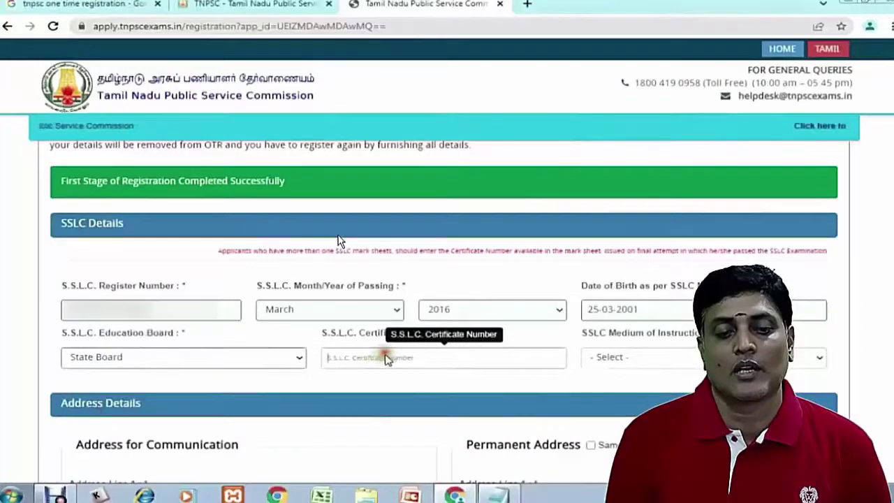
pyautogui.hotkey('ctrl', 'v')
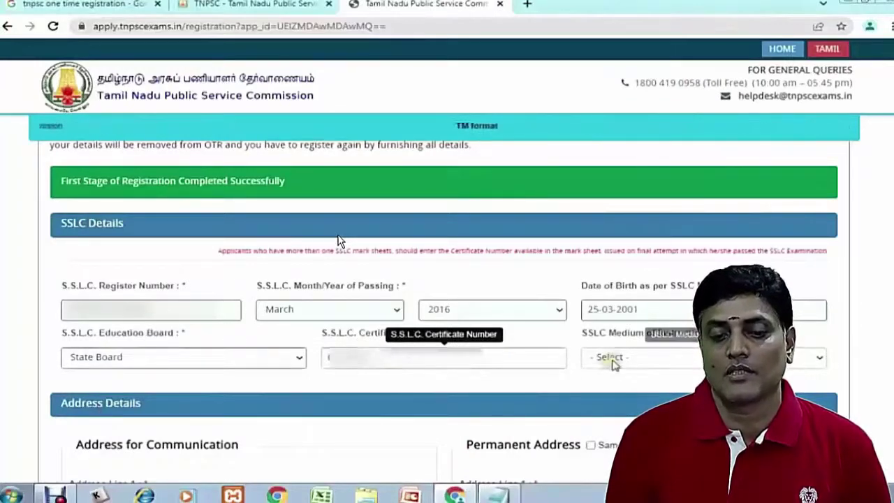
pyautogui.click(608, 358)
pyautogui.click(605, 388)
pyautogui.scroll(-4, 339, 240)
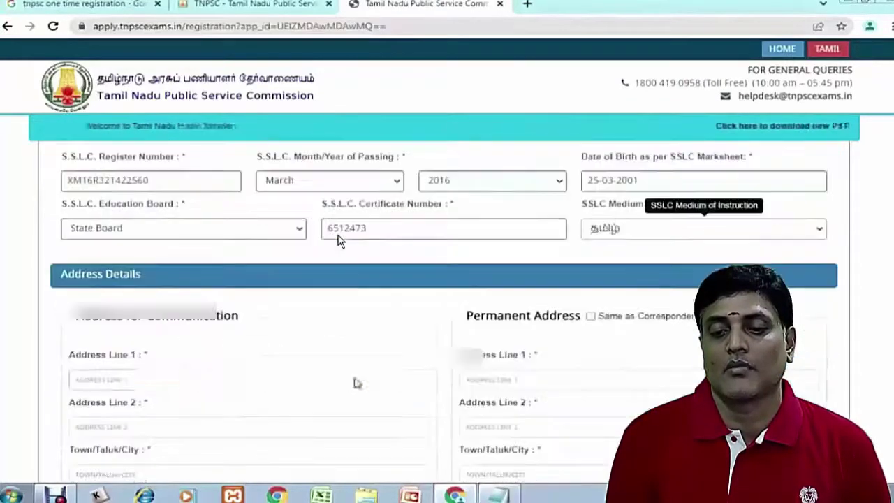
pyautogui.scroll(2, 180, 323)
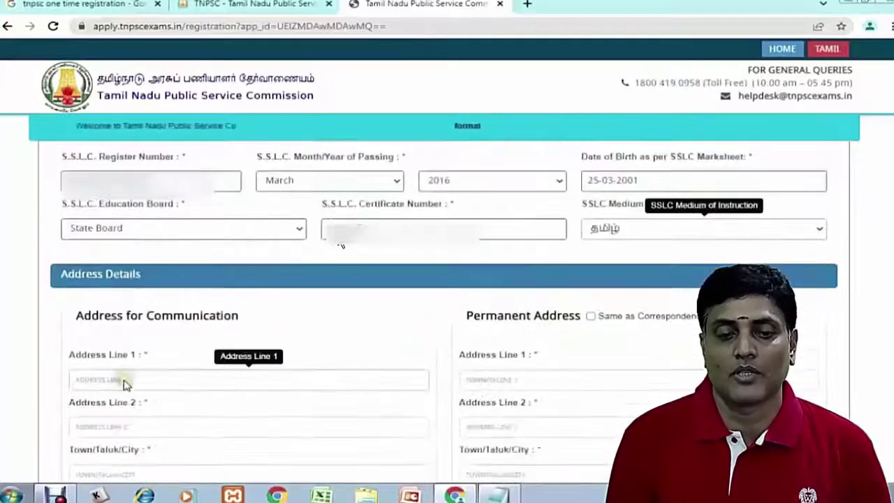
# Paste the second address line, enter RASIPURAM TK as the town, and copy it as the permanent address
pyautogui.scroll(-2, 231, 315)
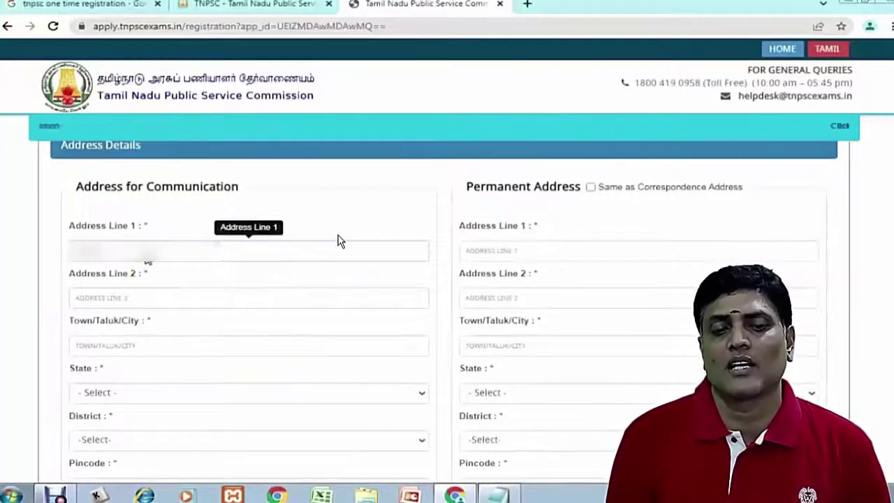
pyautogui.click(98, 298)
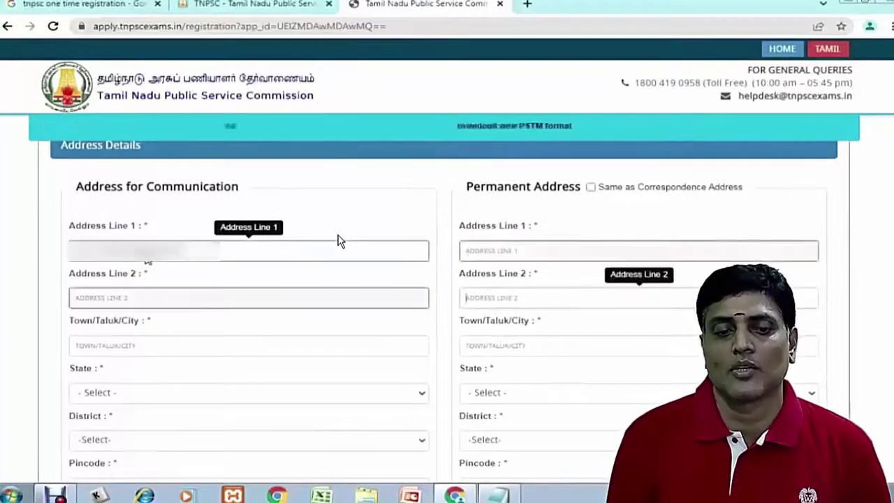
pyautogui.write('V')
pyautogui.hotkey('ctrl', 'v')
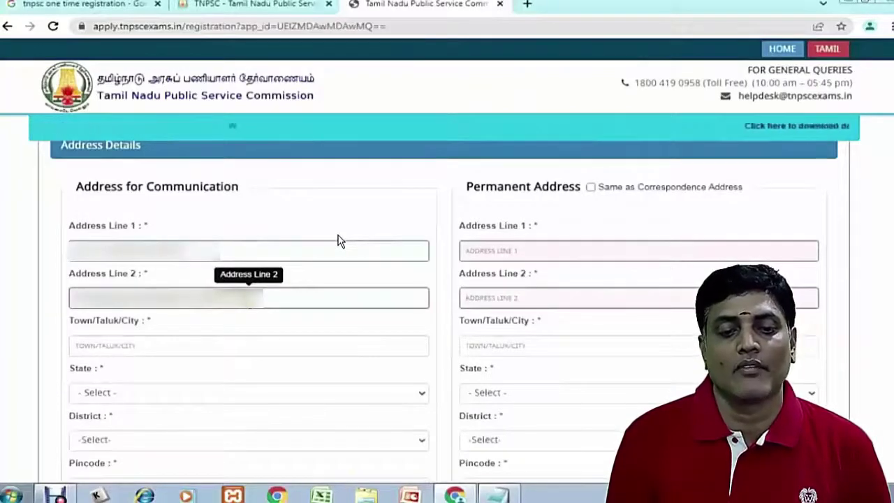
pyautogui.press('Tab')
pyautogui.write('RASIPURAM TK')
pyautogui.press('Tab')
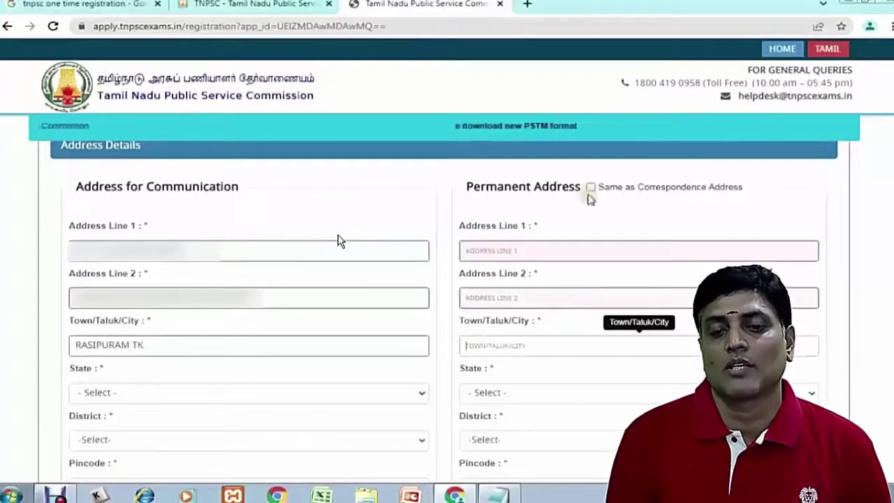
pyautogui.click(590, 187)
pyautogui.scroll(-2, 202, 300)
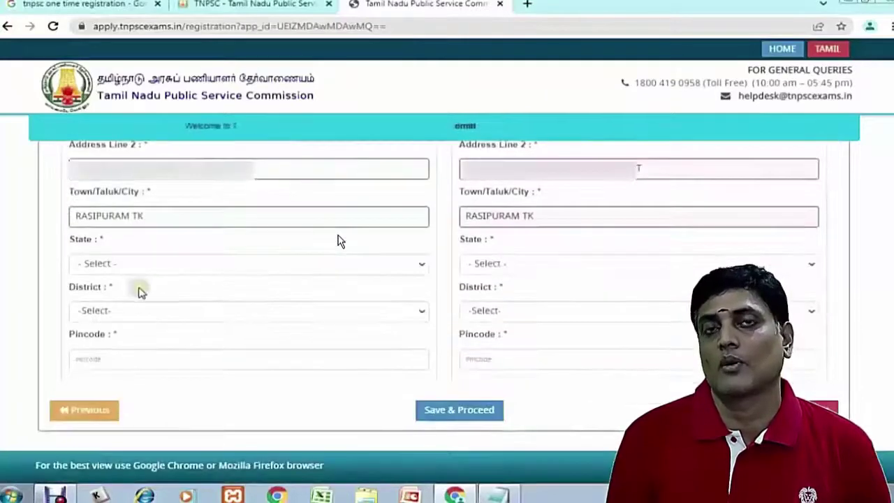
# Set state Tamil Nadu, district Namakkal and pincode 637407, save, and minimise the browser
pyautogui.click(126, 264)
pyautogui.press('Down')
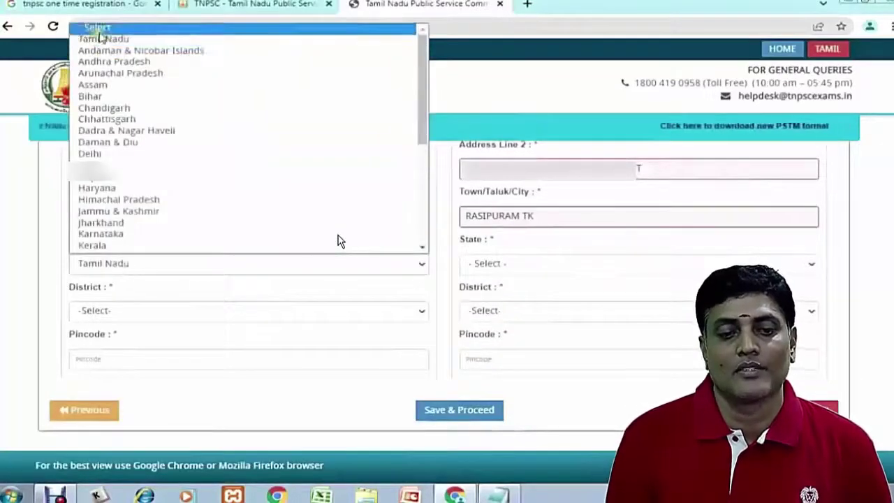
pyautogui.click(96, 40)
pyautogui.click(120, 312)
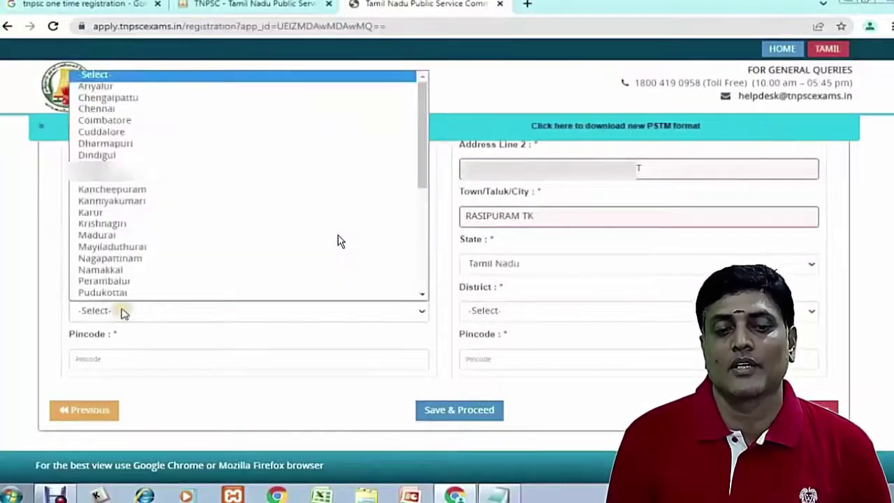
pyautogui.click(104, 270)
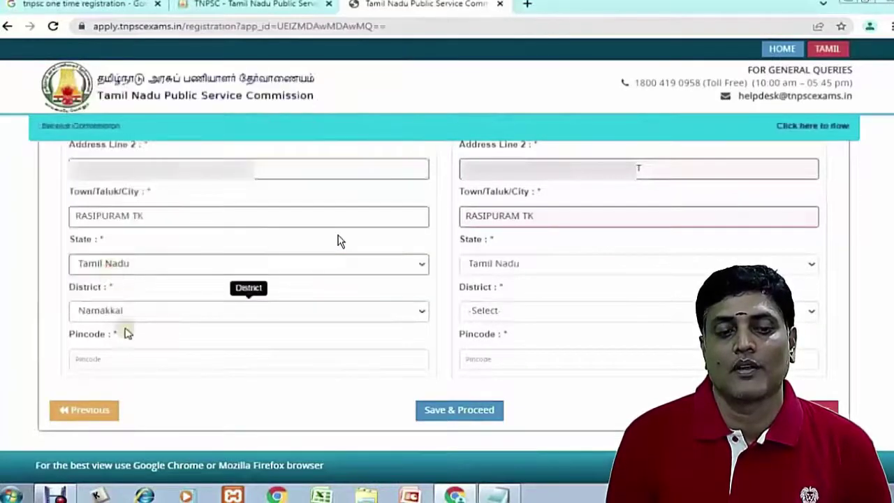
pyautogui.click(118, 359)
pyautogui.write('63')
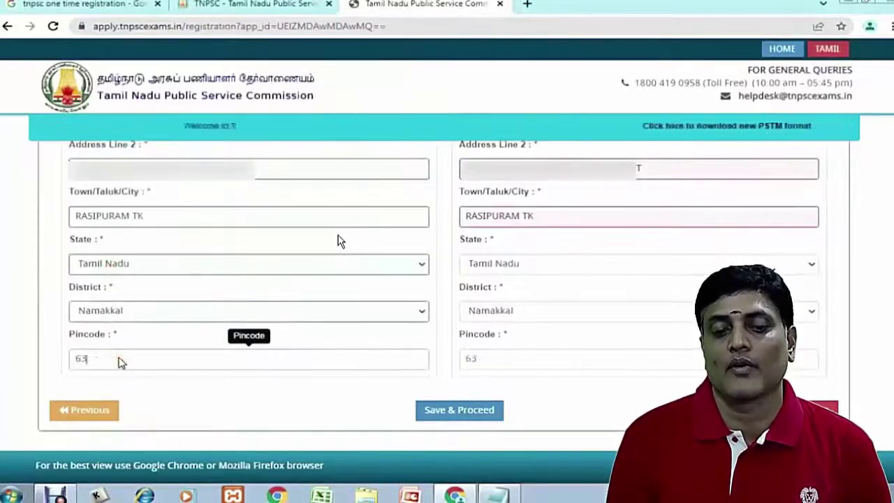
pyautogui.write('7407')
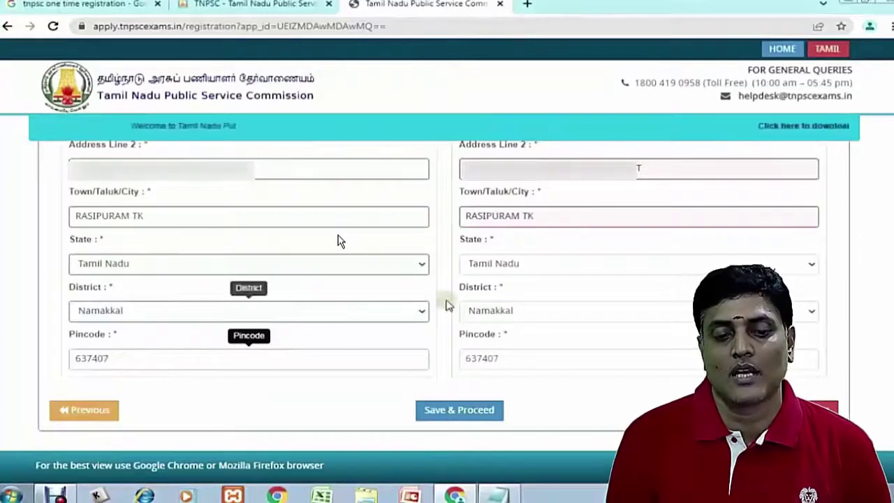
pyautogui.click(442, 416)
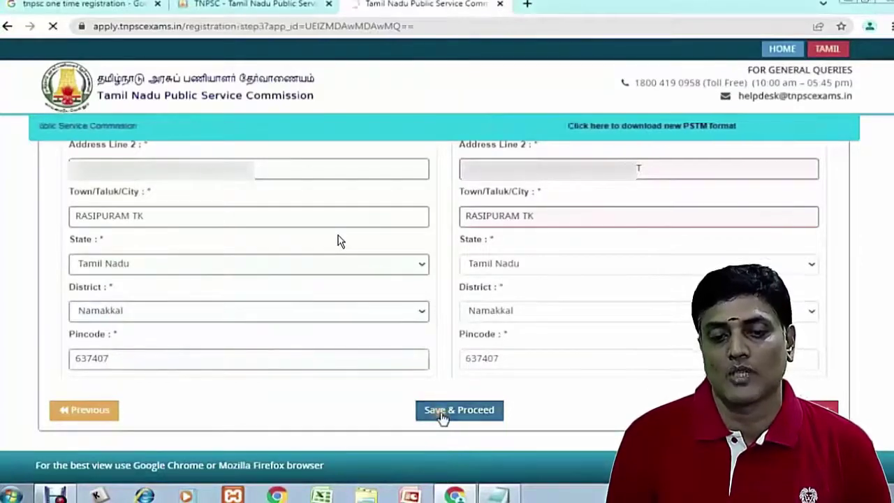
pyautogui.click(845, 6)
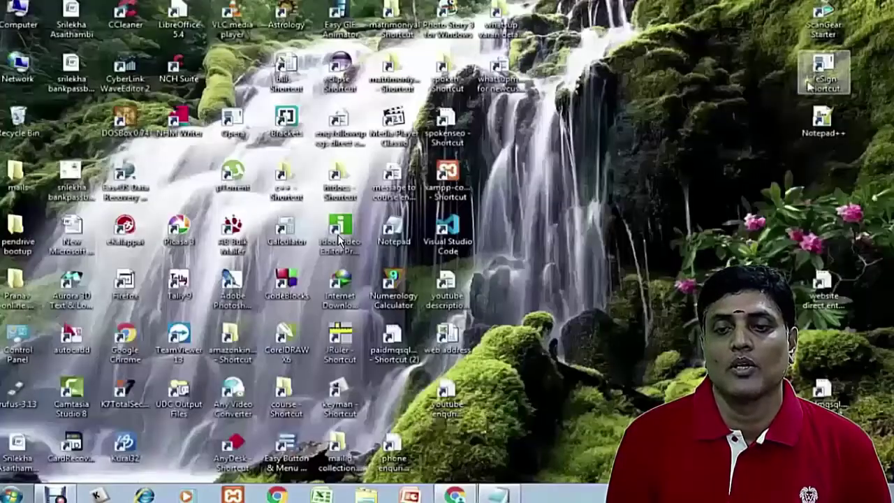
# Scan the signature in ScanGear CS, cropped to a 4.79 × 2.26 cm frame around it
pyautogui.doubleClick(826, 19)
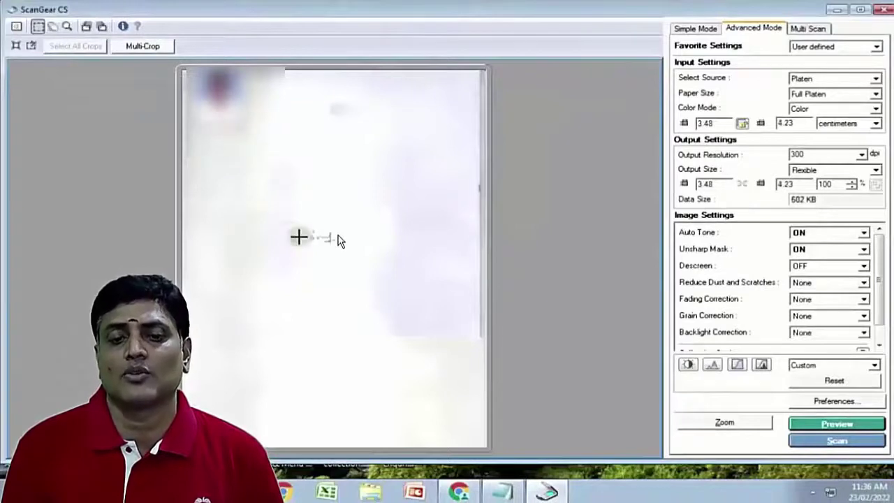
pyautogui.moveTo(292, 224); pyautogui.dragTo(344, 251)
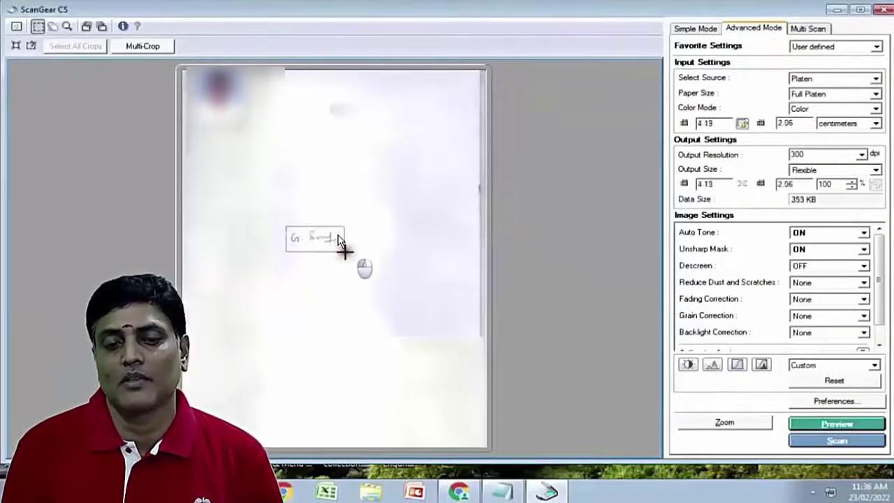
pyautogui.moveTo(286, 251); pyautogui.dragTo(281, 250)
pyautogui.moveTo(345, 226); pyautogui.dragTo(347, 223)
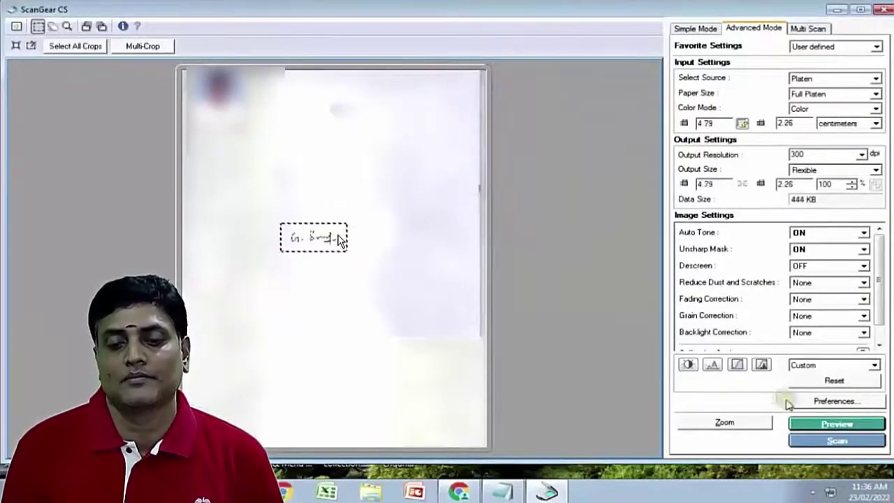
pyautogui.click(837, 441)
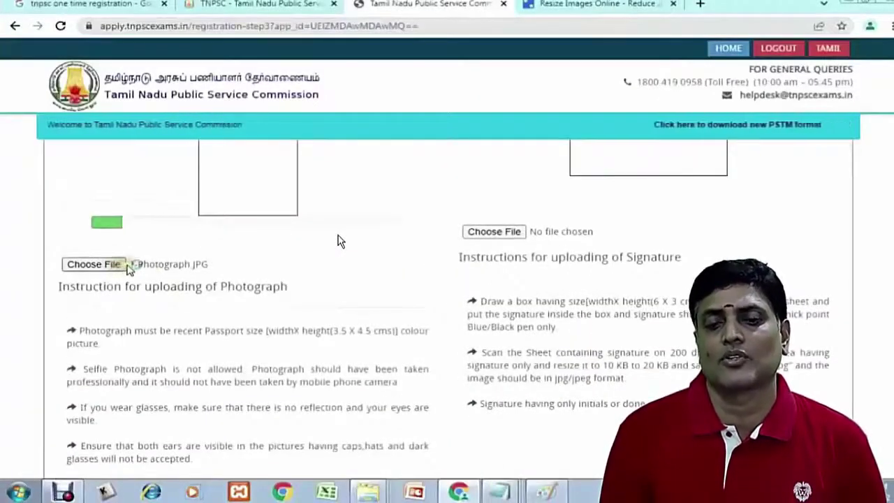
# Upload 1-Photograph.JPG as the photo and the scanned image as the signature
pyautogui.click(94, 264)
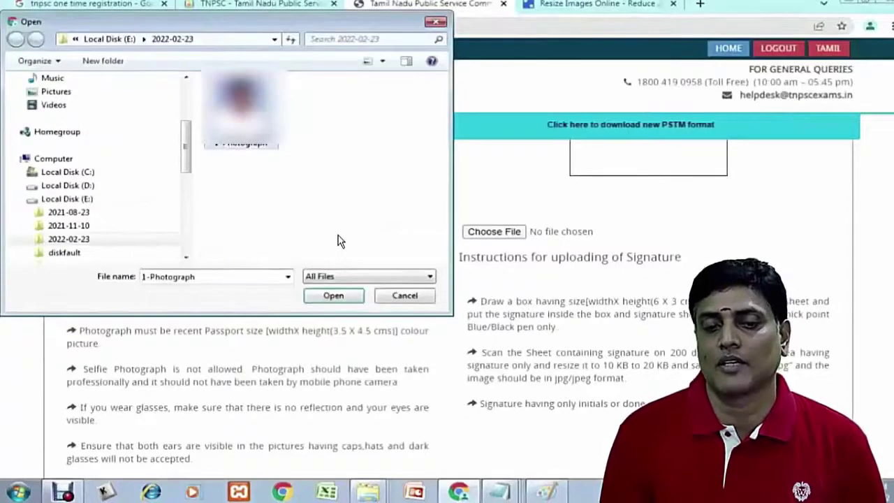
pyautogui.press('Return')
pyautogui.scroll(2, 340, 241)
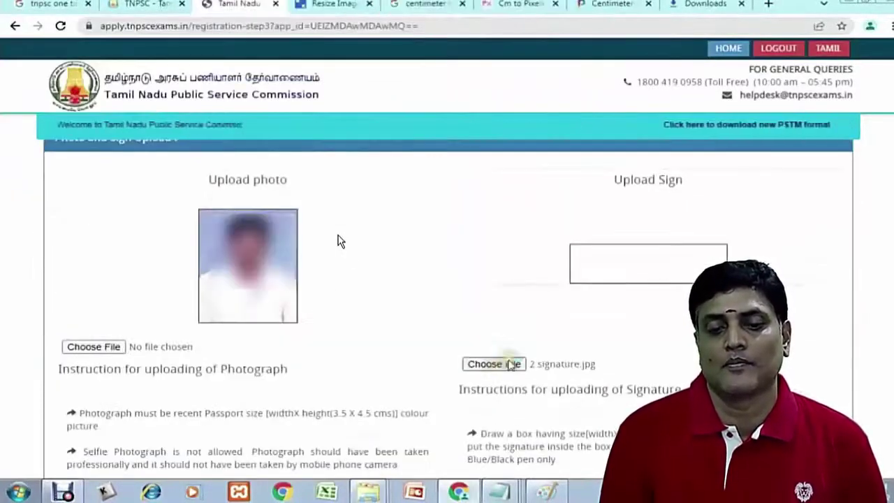
pyautogui.click(494, 364)
pyautogui.scroll(-5, 340, 209)
pyautogui.click(240, 94)
pyautogui.click(334, 296)
# Accept the declaration, save and confirm it, then proceed to the Rs. 150 payment page
pyautogui.scroll(-10, 279, 314)
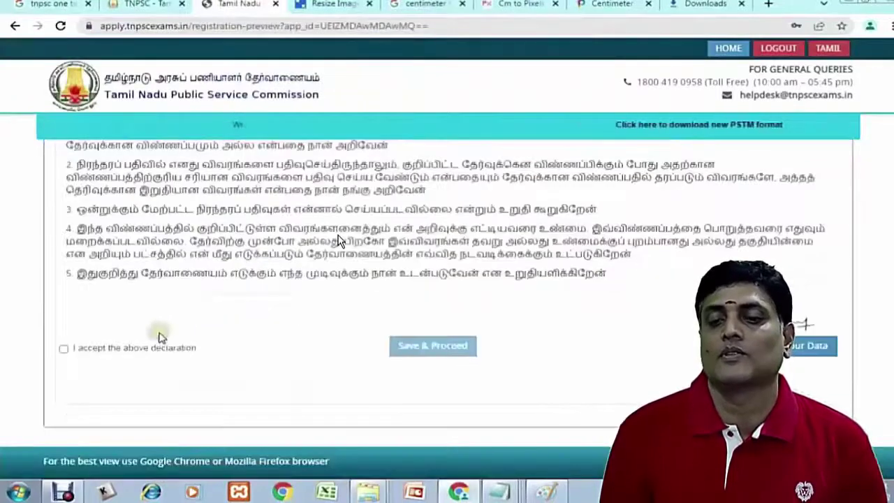
pyautogui.click(64, 348)
pyautogui.click(433, 349)
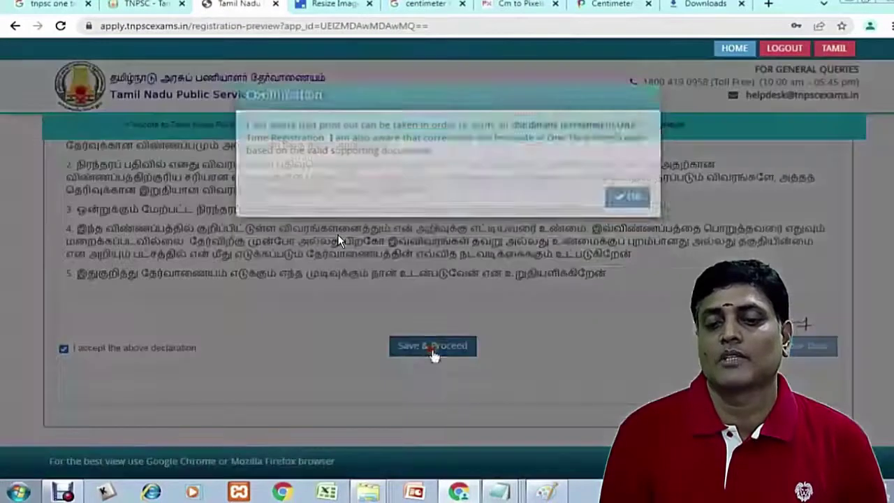
pyautogui.click(627, 218)
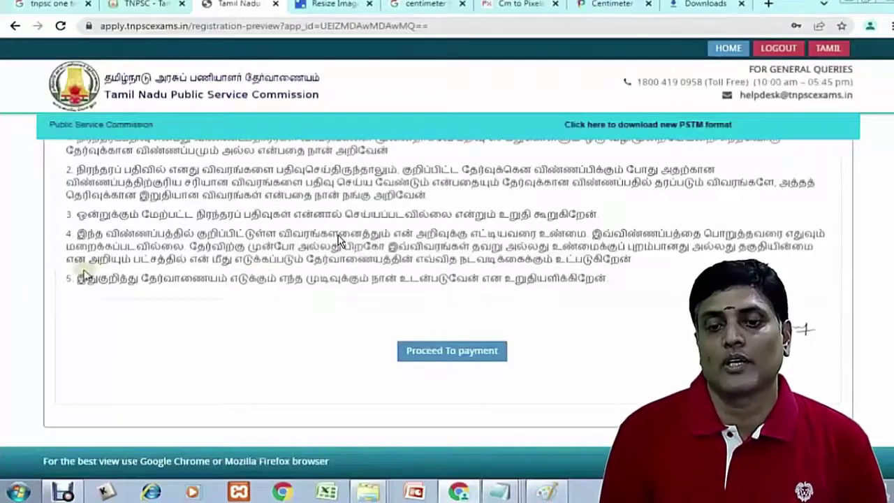
pyautogui.click(452, 351)
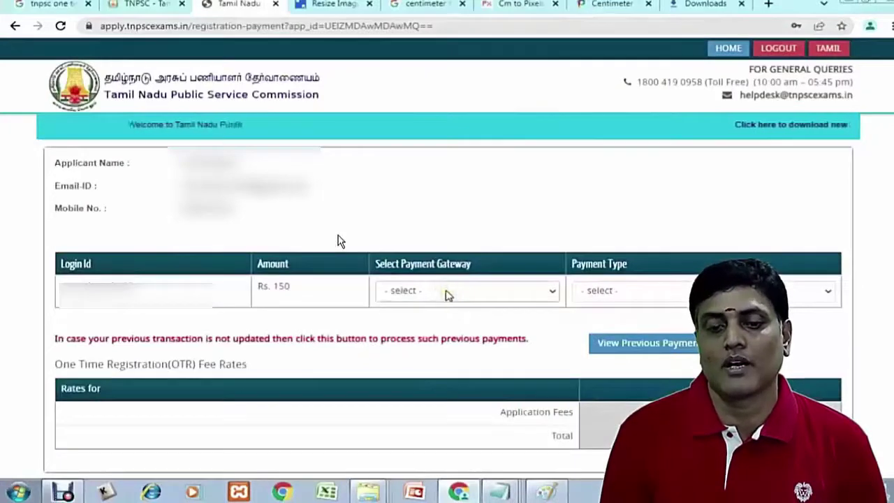
# Choose PAYMENTGATEWAY, ONLINE payment type and Debit Card, then proceed to the Rs.150.00 payment summary
pyautogui.click(449, 294)
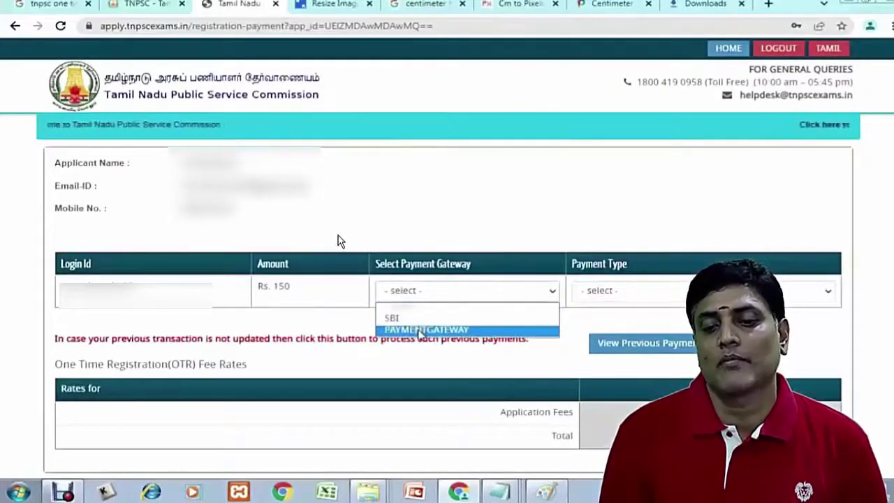
pyautogui.click(419, 330)
pyautogui.click(594, 293)
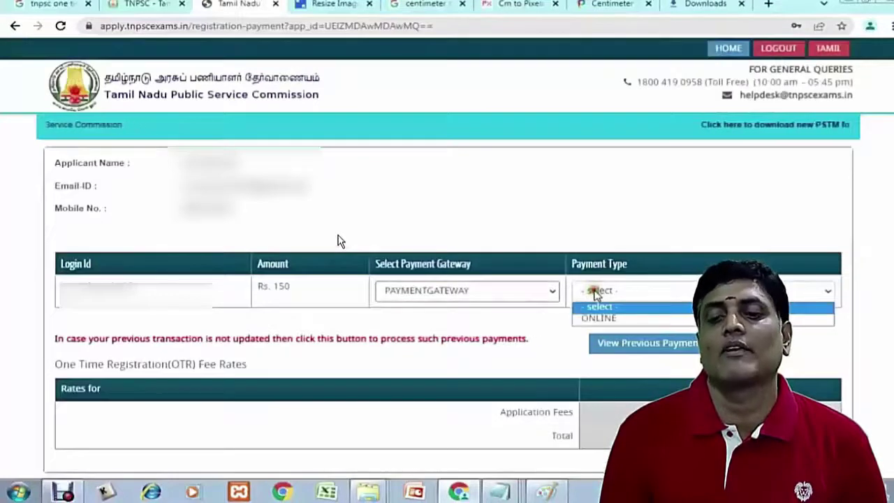
pyautogui.click(590, 307)
pyautogui.click(489, 292)
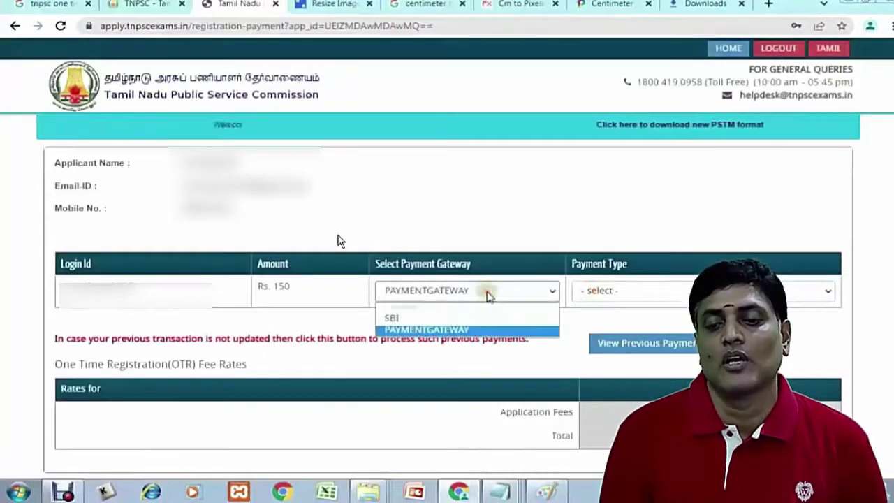
pyautogui.click(426, 330)
pyautogui.click(613, 291)
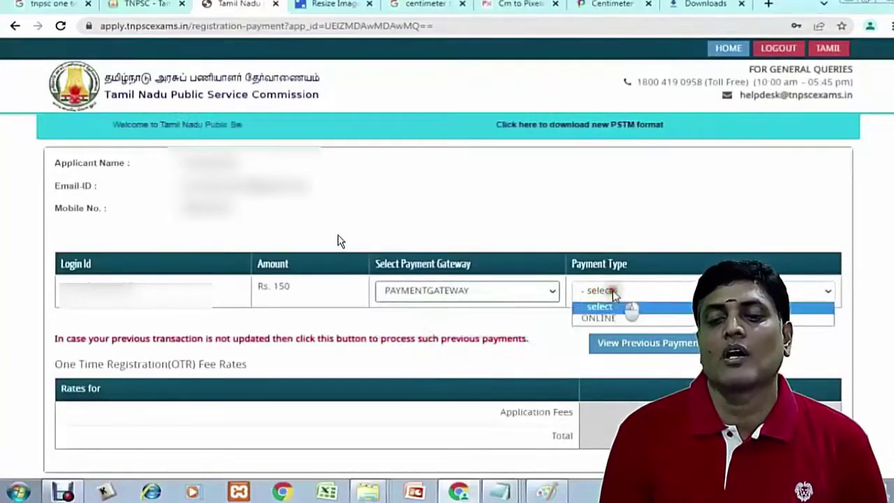
pyautogui.click(592, 318)
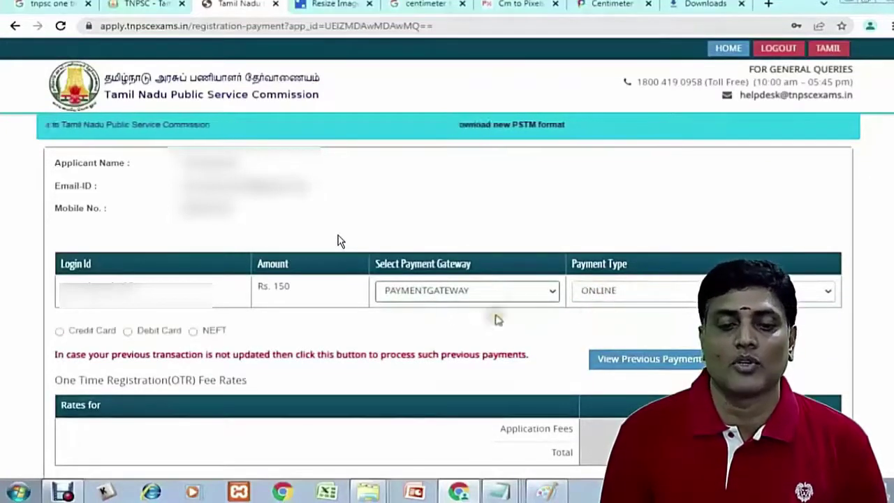
pyautogui.click(129, 331)
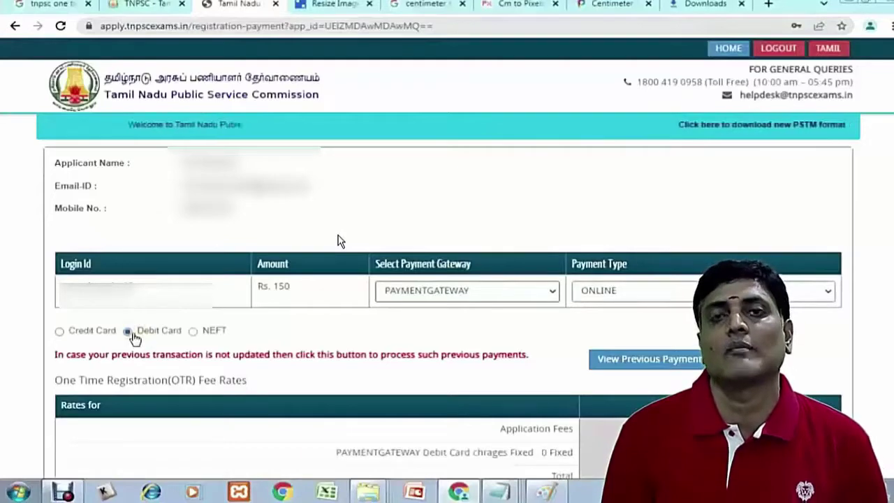
pyautogui.scroll(-2, 591, 346)
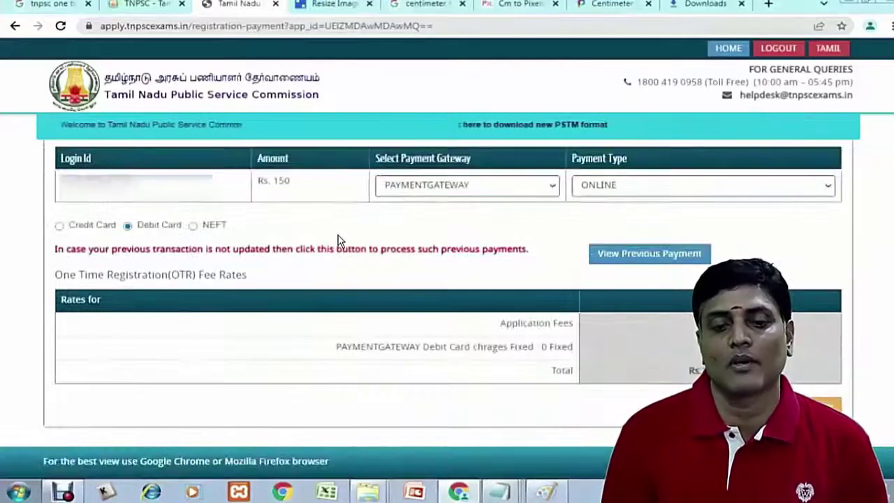
pyautogui.click(796, 408)
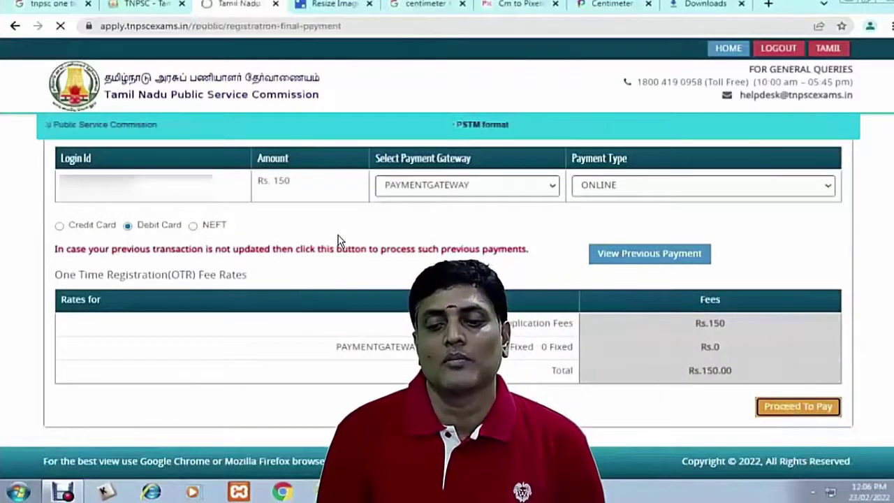